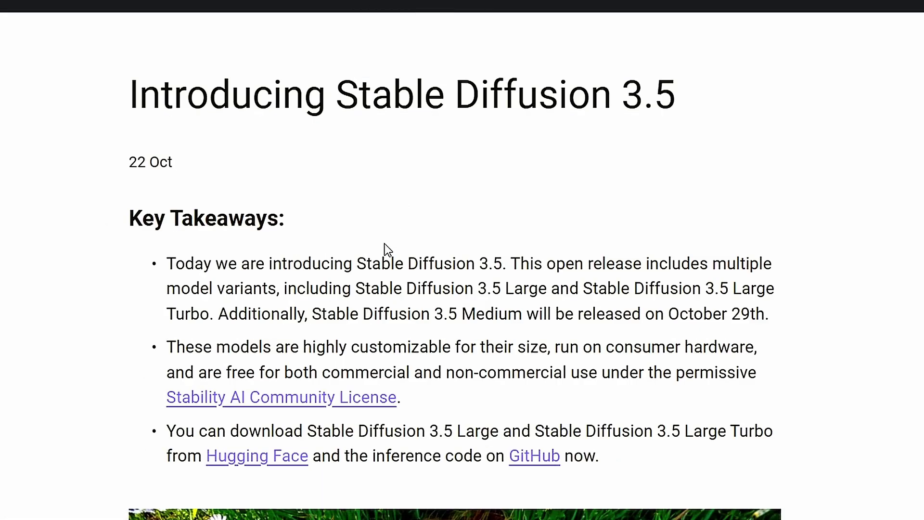
Step: Highlight the 'most powerful' phrase and the Turbo model's 4-step claim in the description
scroll(378, 243, "down", 20)
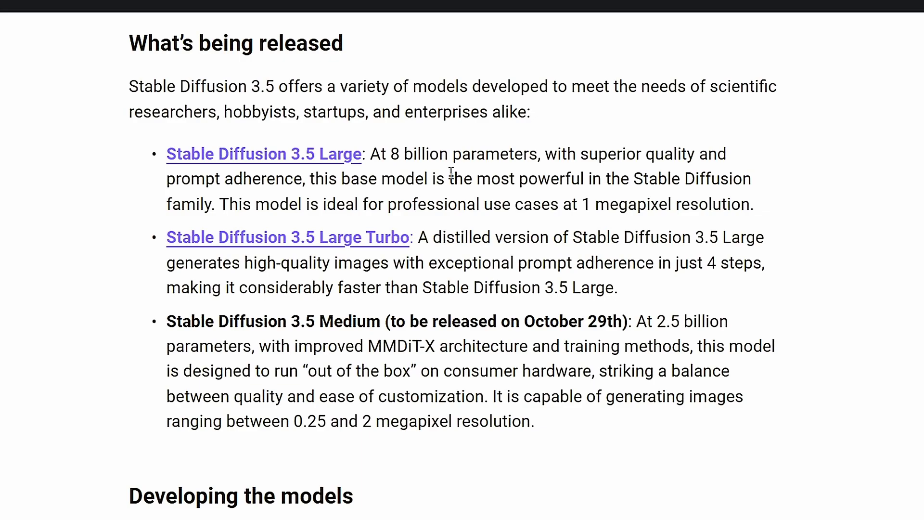
left_click_drag(447, 177, 751, 181)
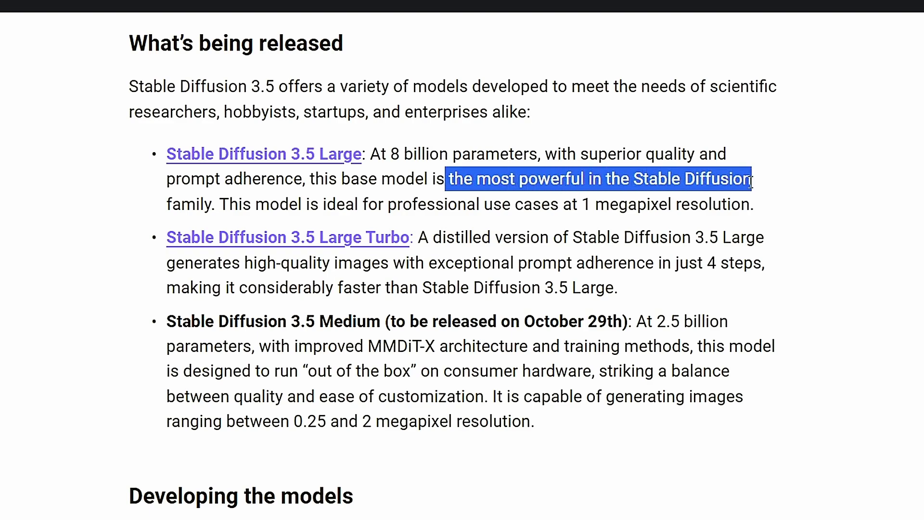
left_click(482, 213)
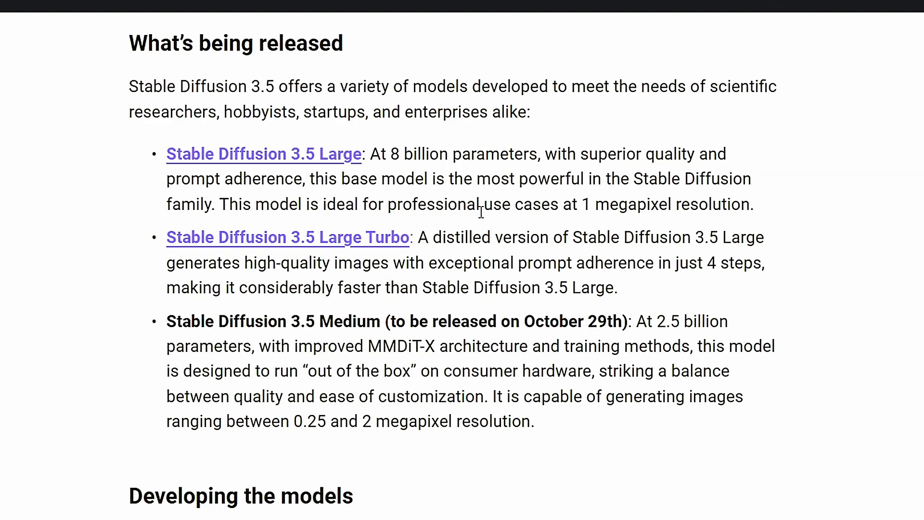
scroll(481, 213, "down", 2)
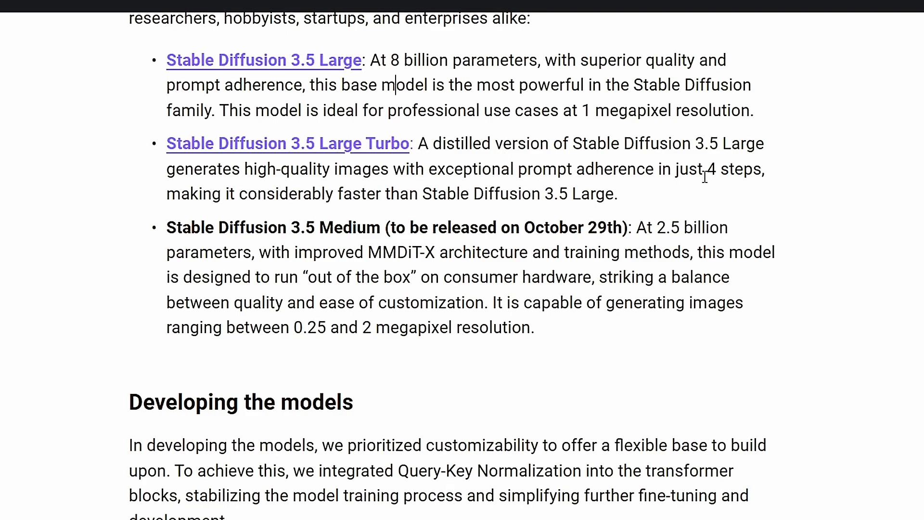
left_click_drag(704, 176, 777, 174)
Step: Scroll on and pan the workflow canvas up to the SD3.5 LINKS note
scroll(526, 286, "down", 10)
scroll(526, 287, "down", 4)
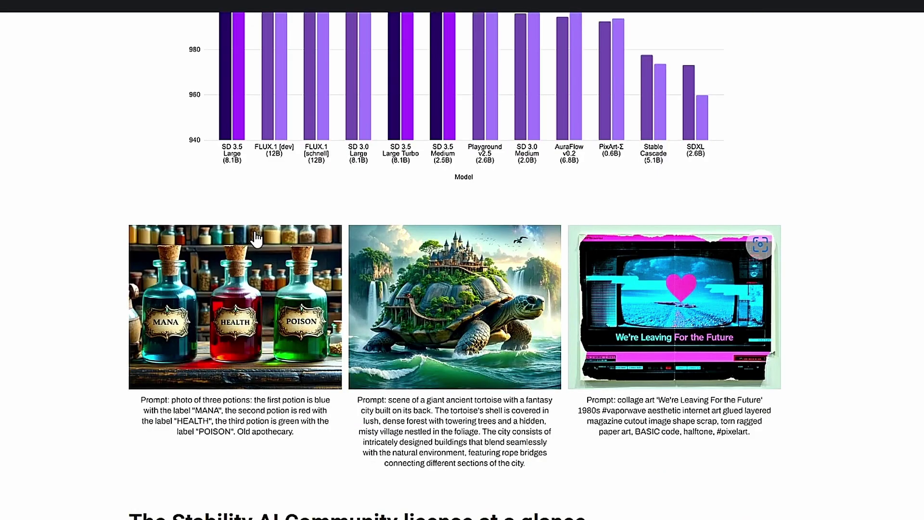
scroll(257, 239, "down", 5)
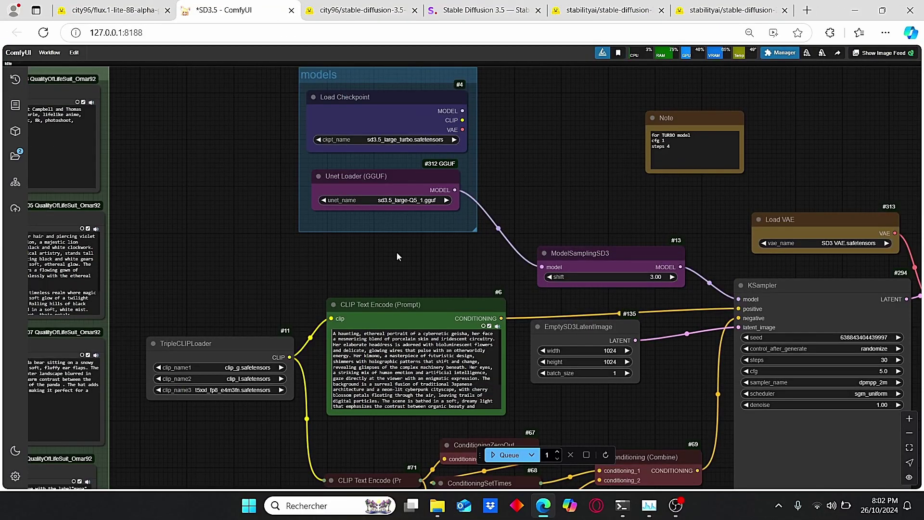
left_click_drag(593, 136, 559, 260)
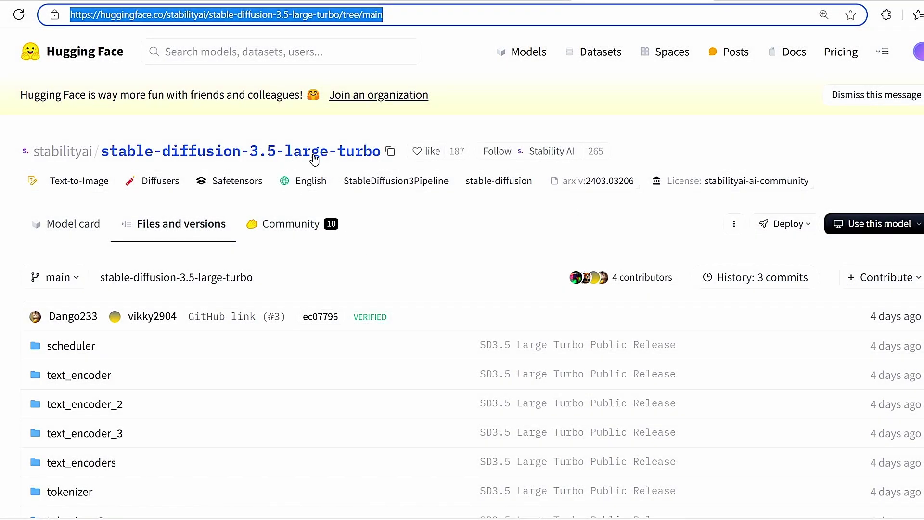
Step: Switch to the stable-diffusion-3.5-large page and open its Files and versions list
scroll(314, 159, "down", 6)
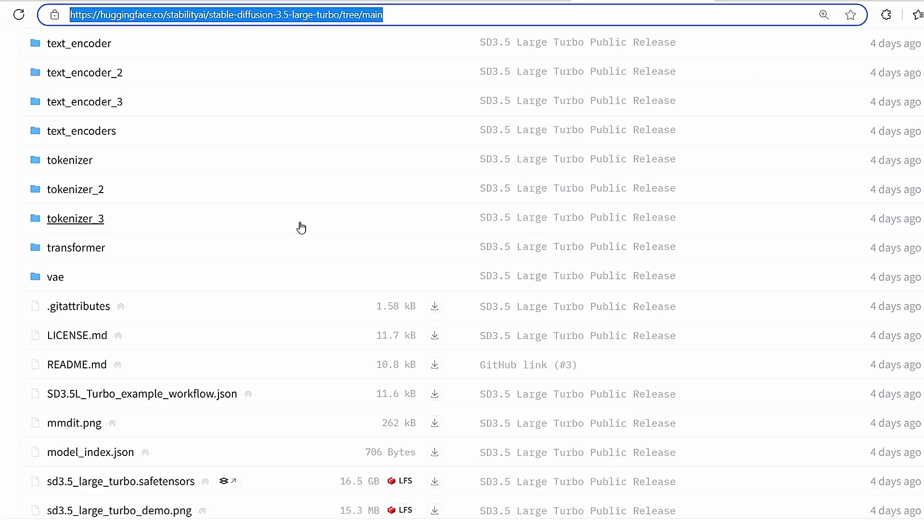
scroll(317, 221, "down", 2)
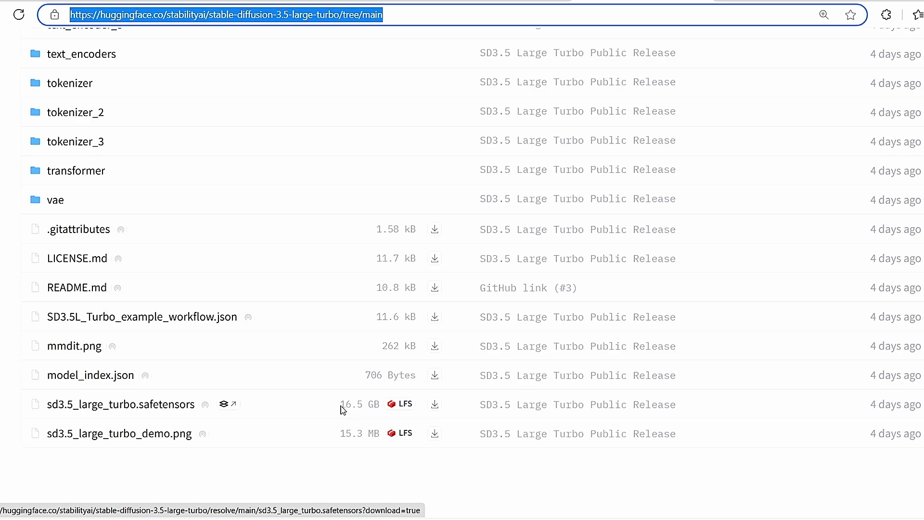
key("ctrl+Tab")
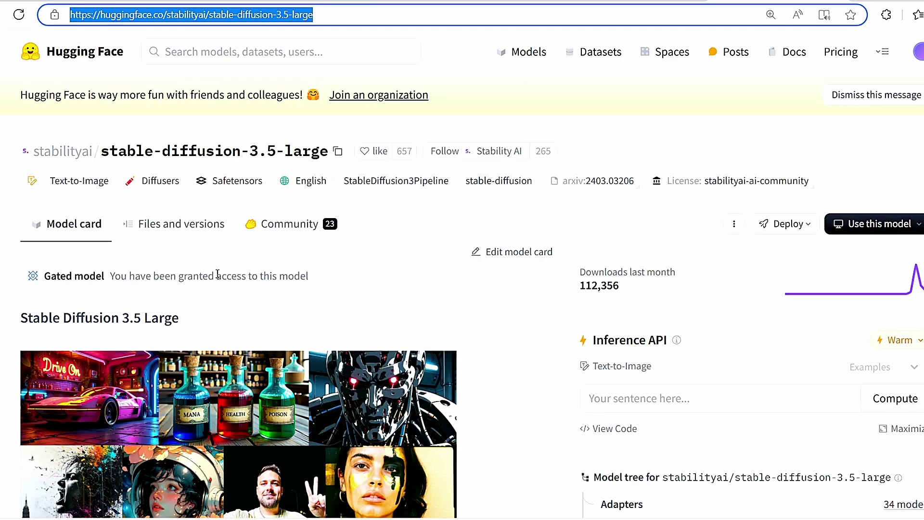
left_click(193, 229)
Step: Scroll the repository file list and open the vae folder
scroll(355, 273, "down", 4)
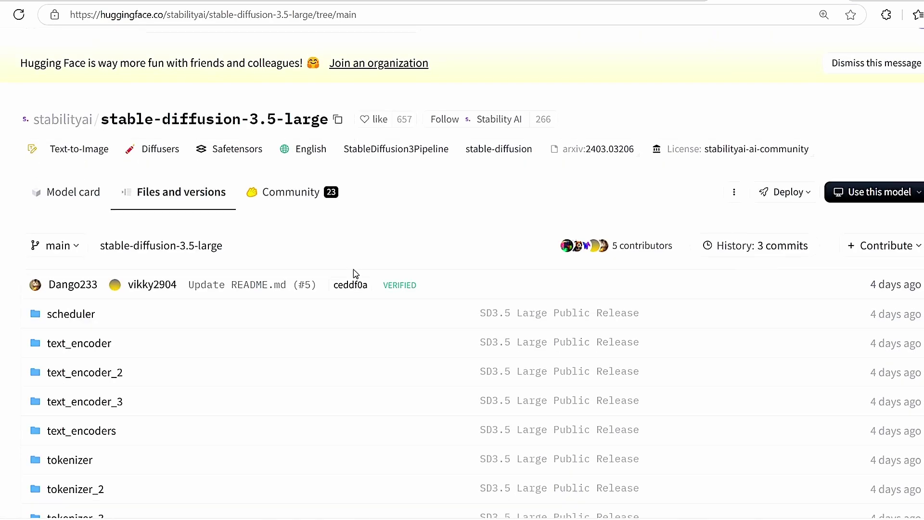
scroll(336, 276, "down", 4)
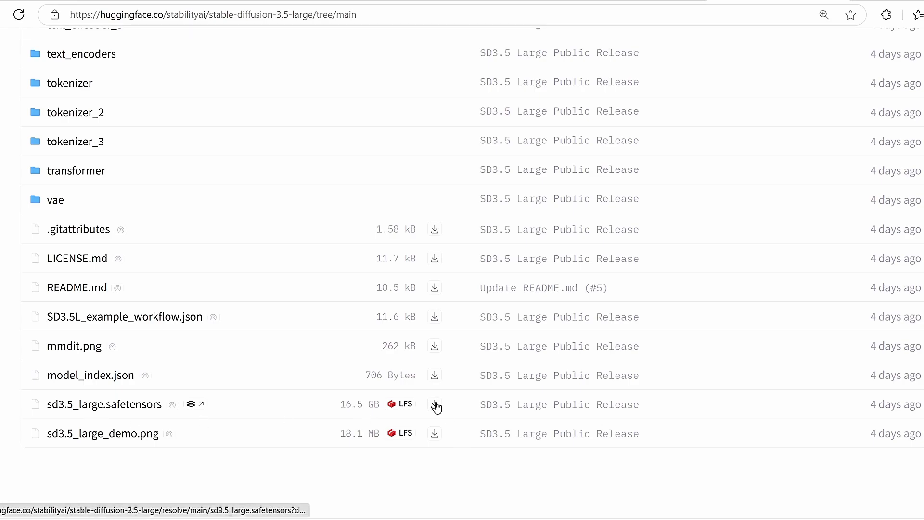
scroll(337, 385, "up", 3)
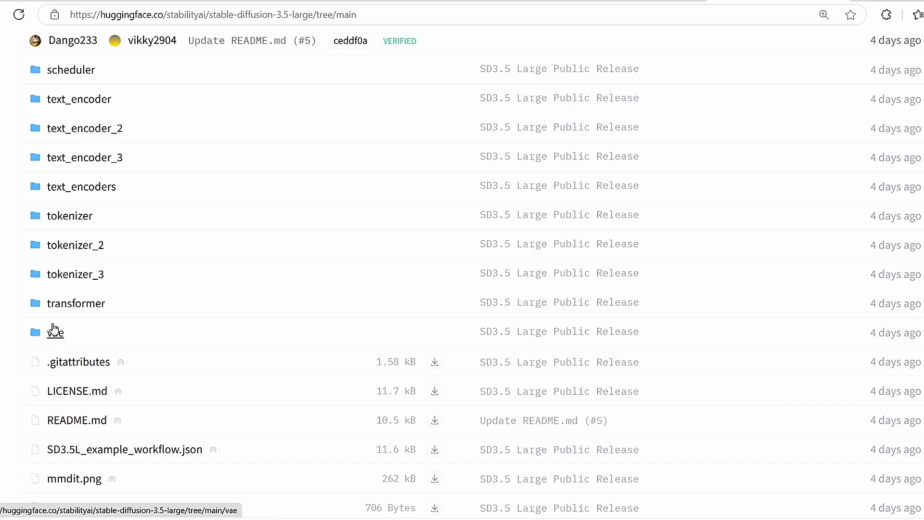
left_click(55, 337)
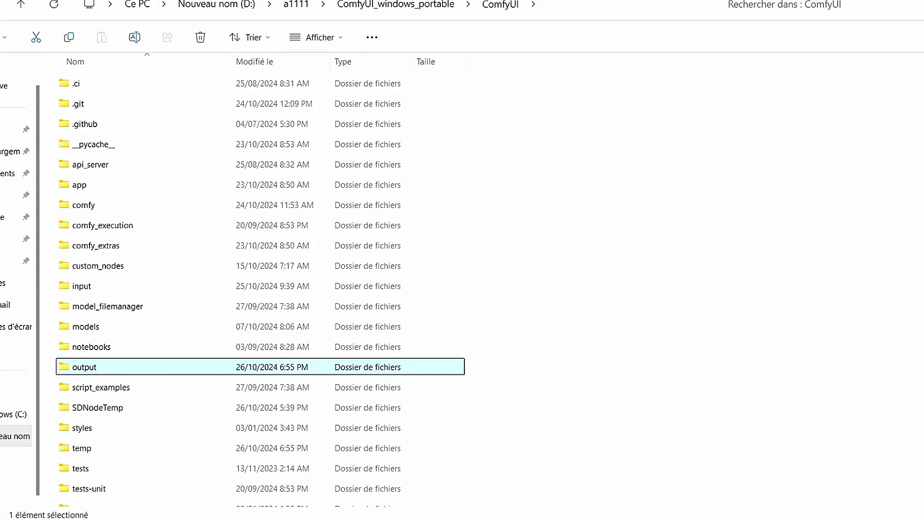
Step: Look inside models\checkpoints, then open models\vae to find SD3 VAE.safetensors
double_click(120, 333)
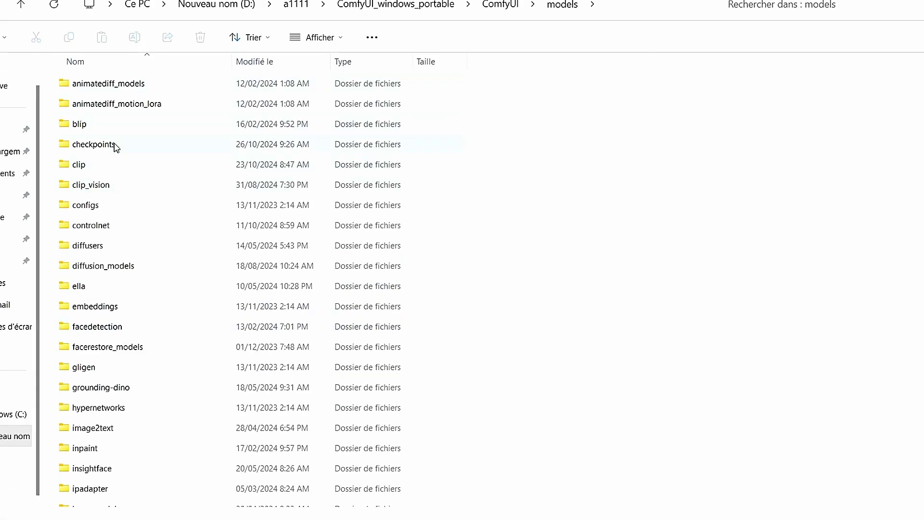
double_click(115, 144)
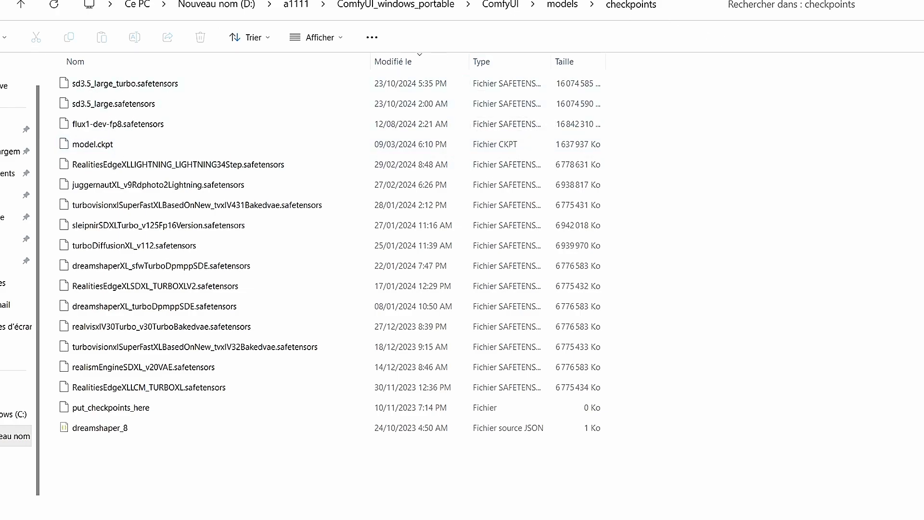
left_click(561, 5)
scroll(207, 435, "down", 7)
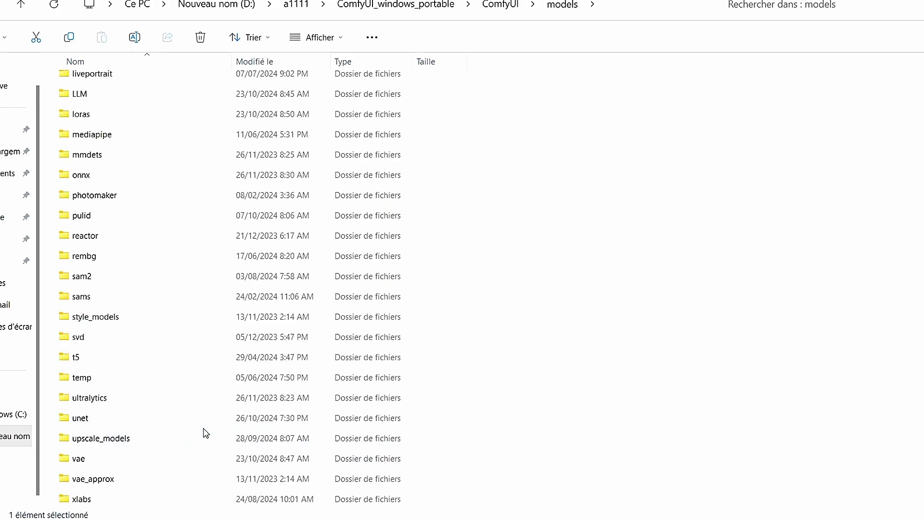
double_click(115, 459)
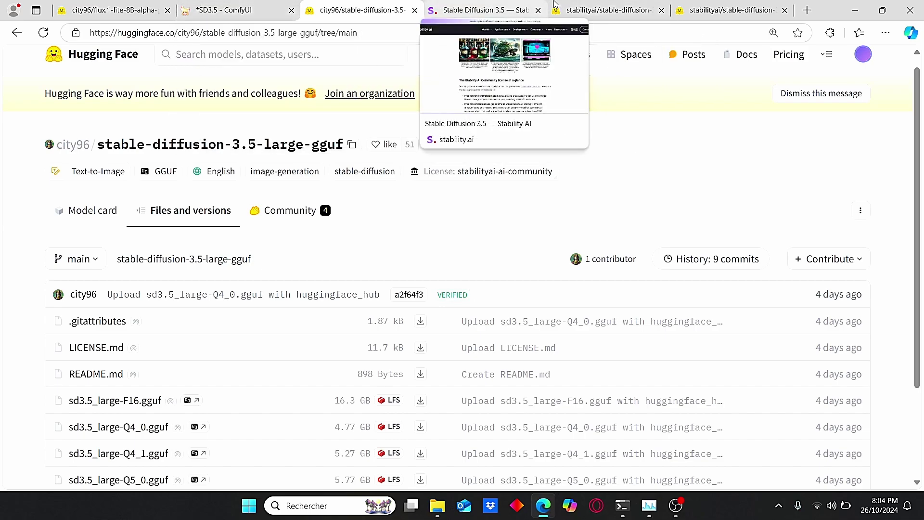
scroll(400, 235, "down", 3)
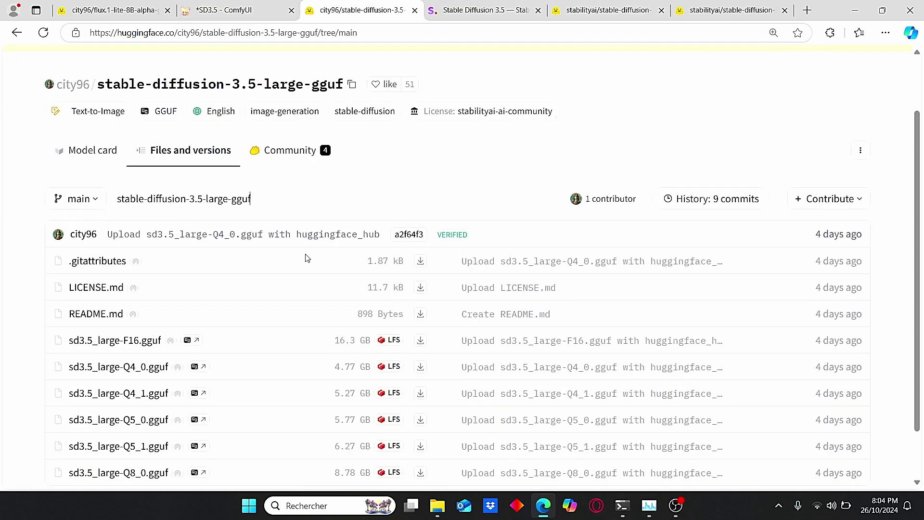
scroll(235, 338, "up", 3)
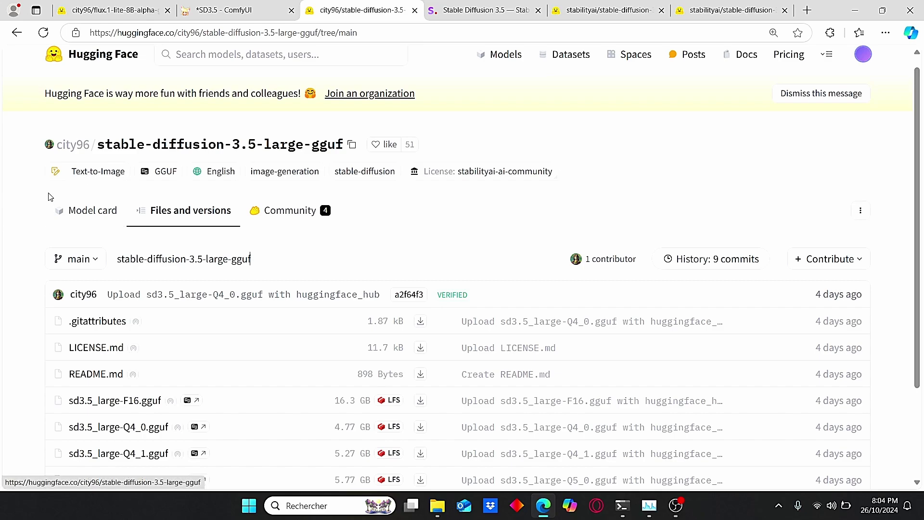
scroll(120, 289, "down", 3)
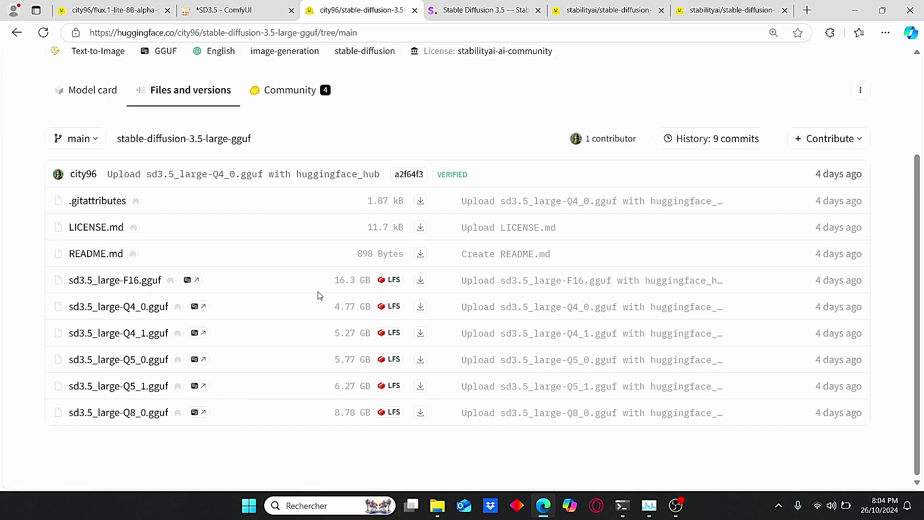
scroll(394, 243, "up", 3)
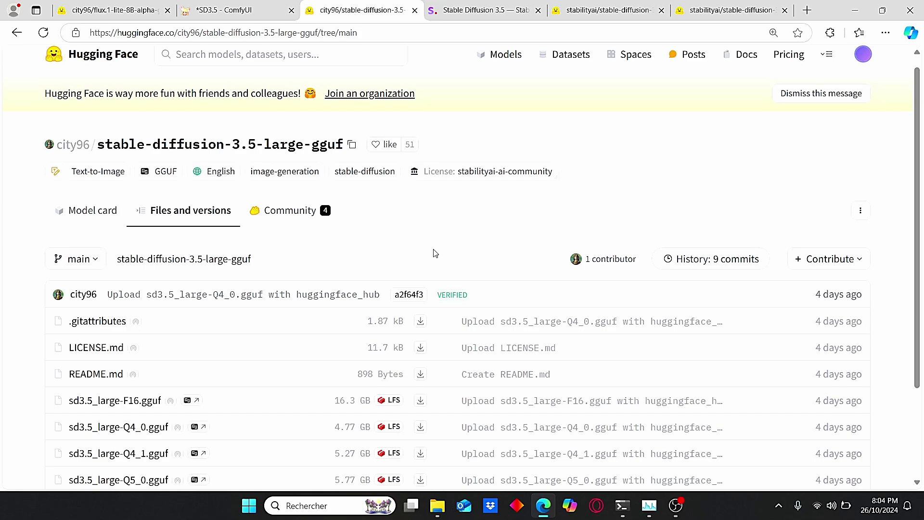
scroll(436, 261, "down", 3)
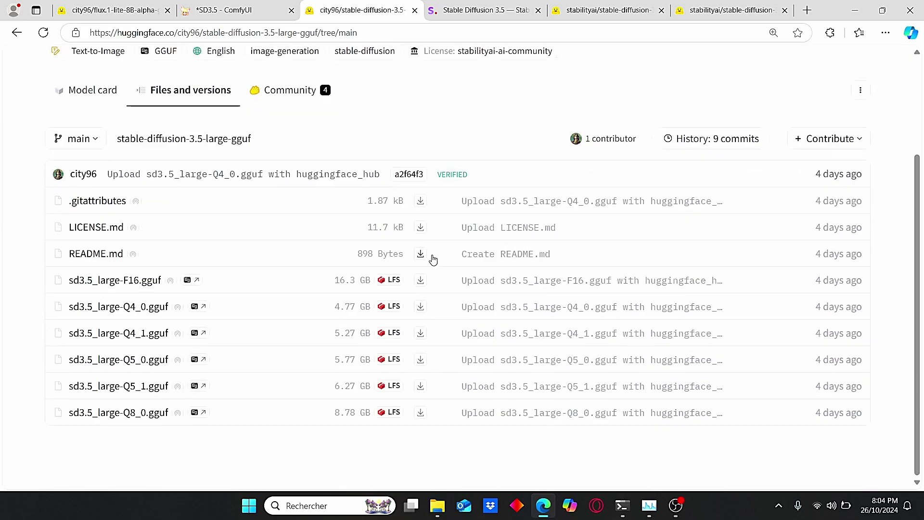
scroll(429, 253, "up", 3)
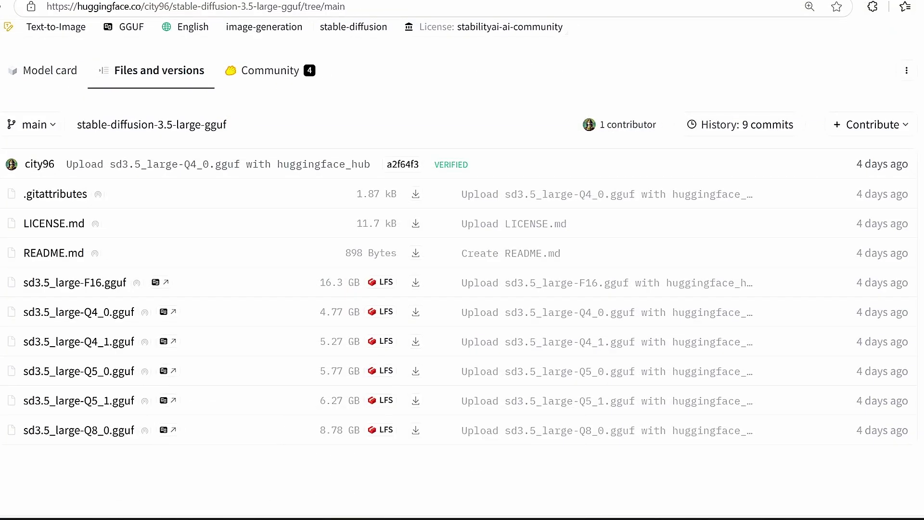
Step: Confirm sd3.5_large-Q5_1.gguf sits in models\unet, then return to the models folder
left_click(387, 440)
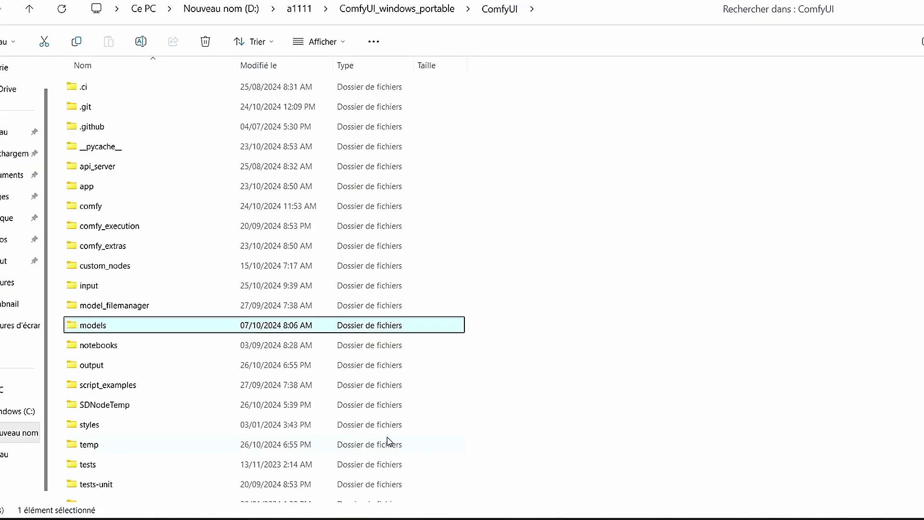
double_click(160, 330)
left_click(159, 328)
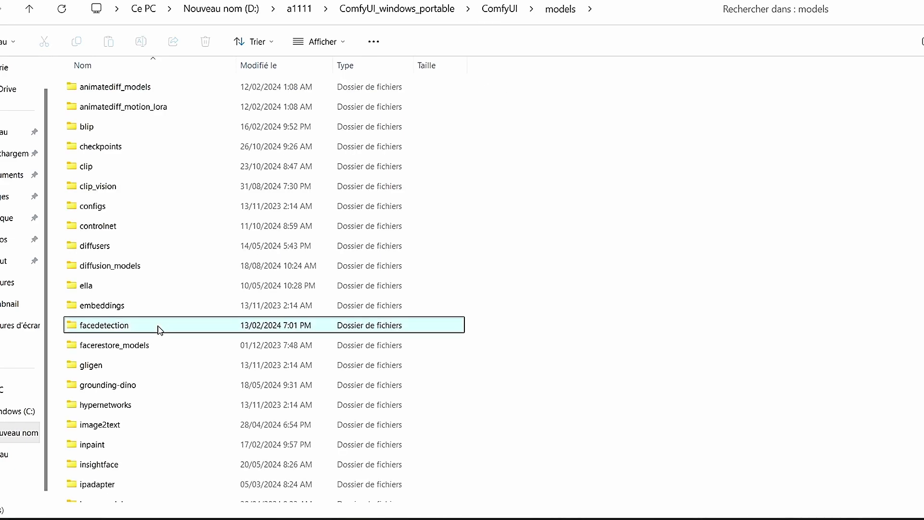
key("u")
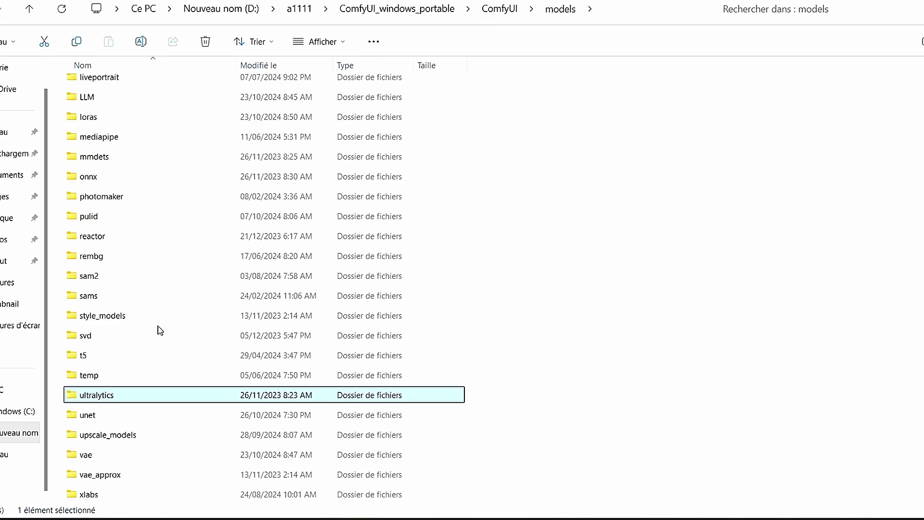
double_click(128, 420)
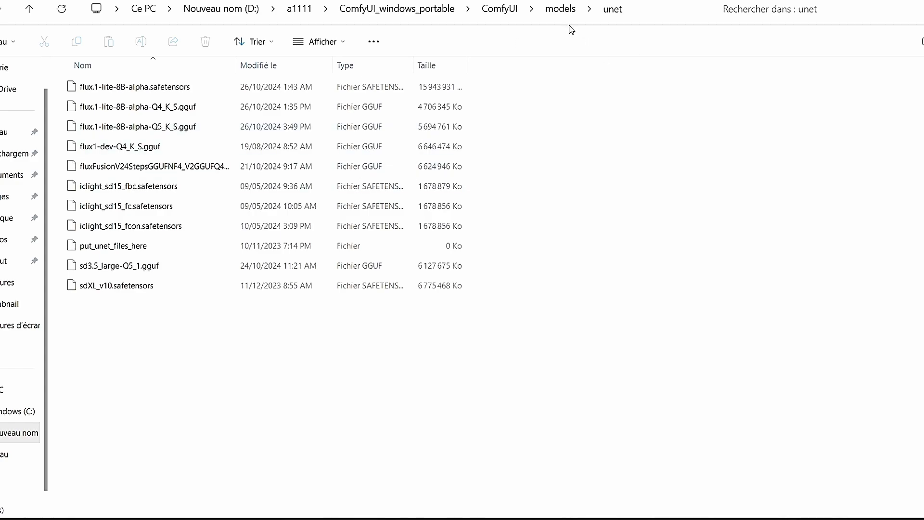
left_click(559, 9)
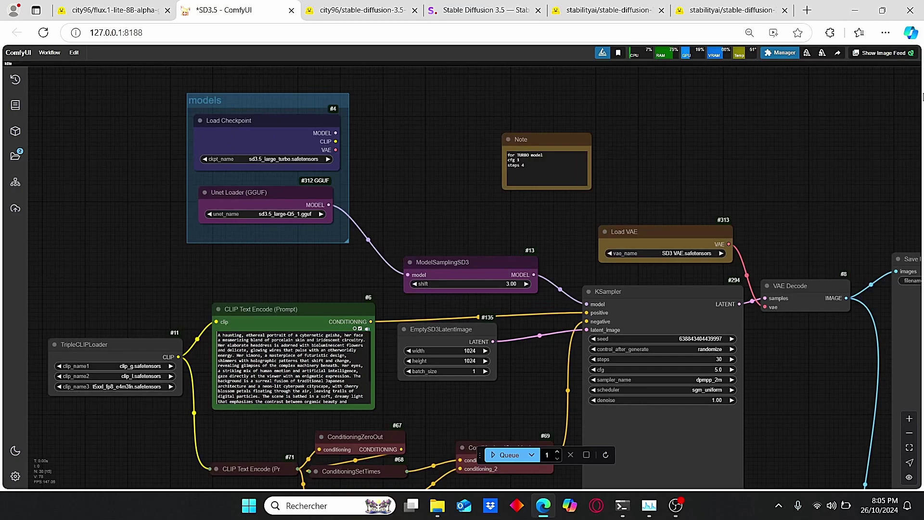
left_click(779, 52)
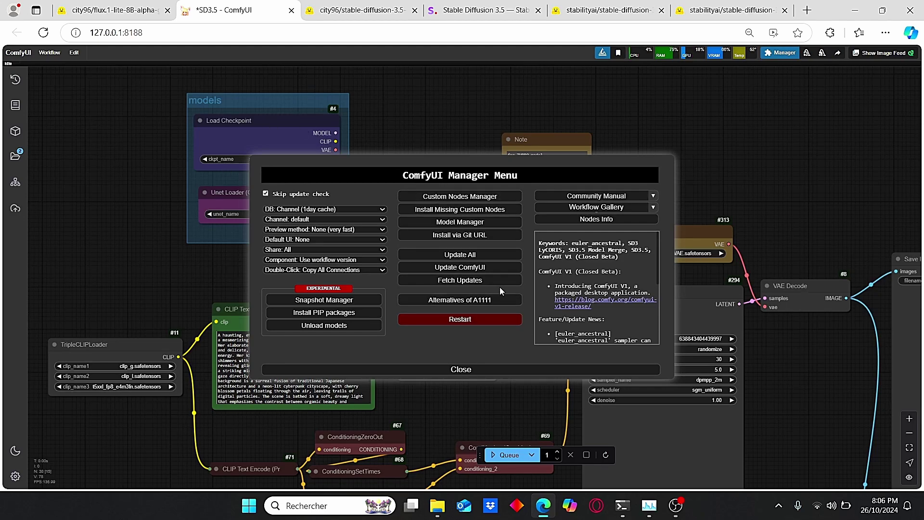
left_click(455, 194)
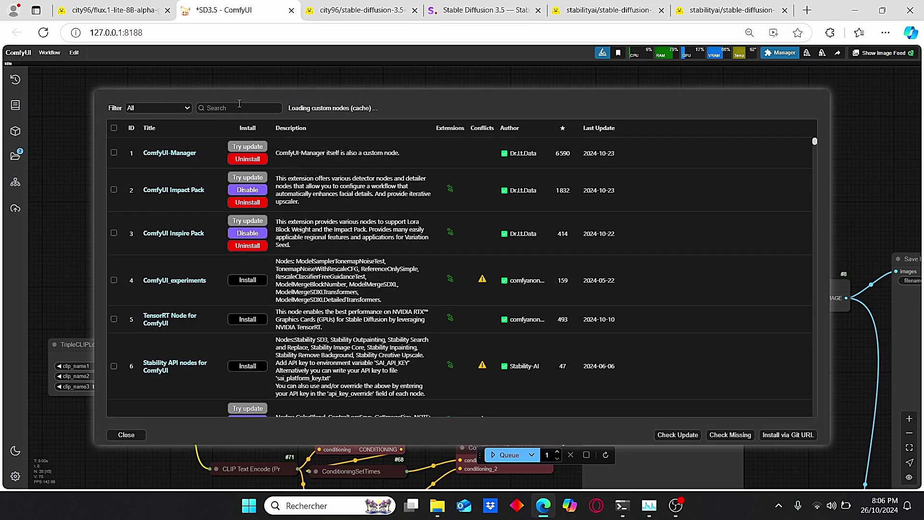
left_click(239, 103)
type("gguf")
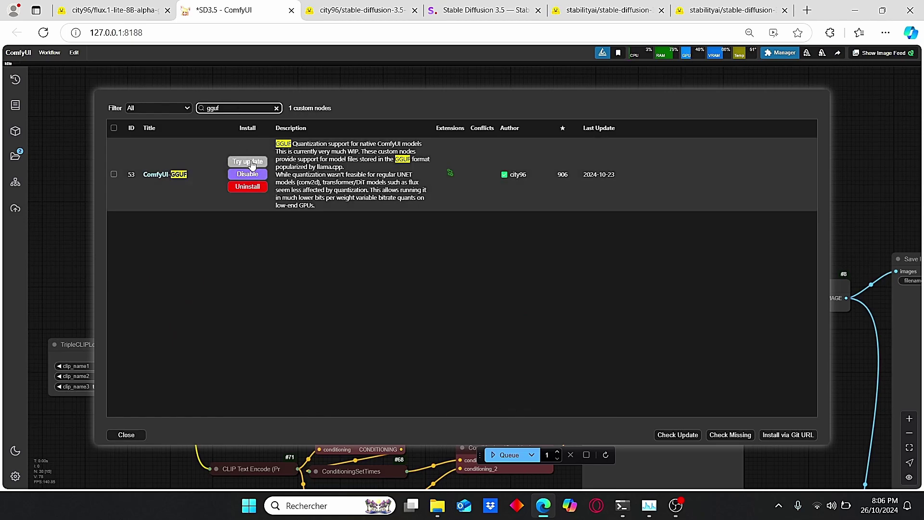
left_click(126, 435)
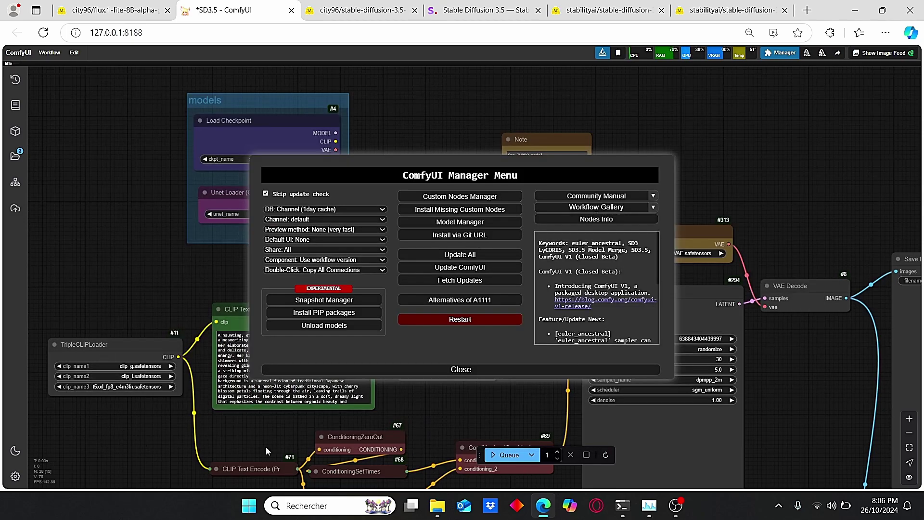
left_click(460, 369)
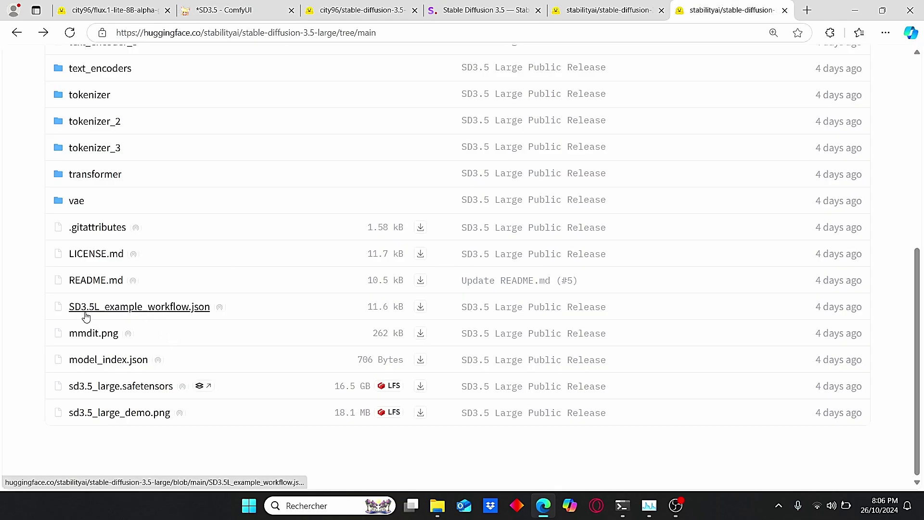
Step: Recheck the SD3.5 Large Turbo file list, then return to the ComfyUI workflow
scroll(83, 318, "up", 1)
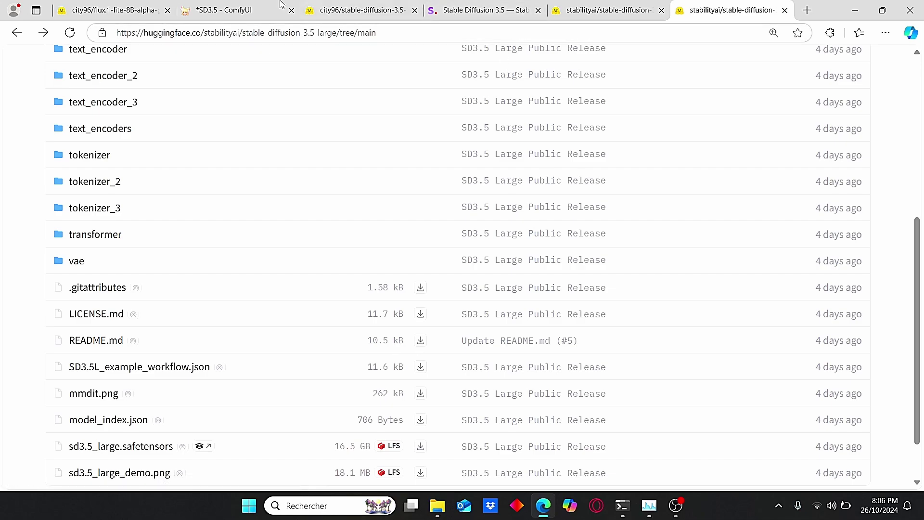
left_click(232, 6)
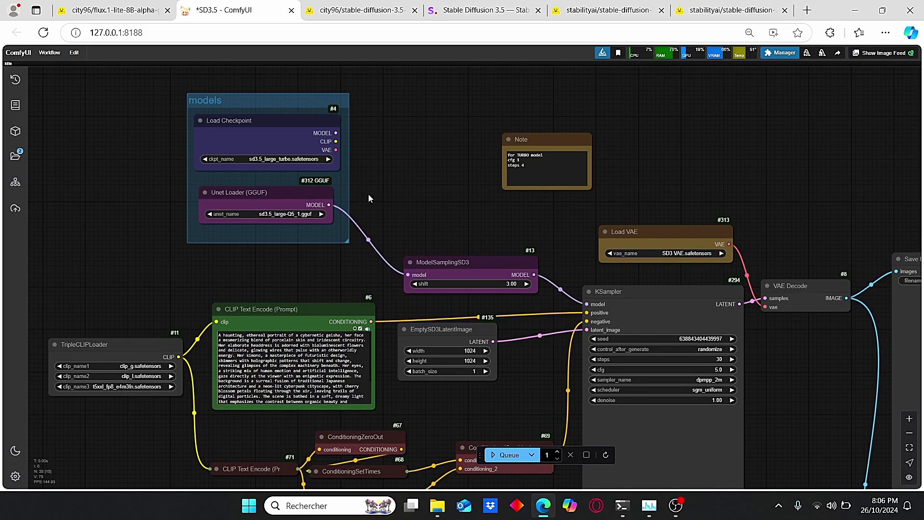
left_click(609, 9)
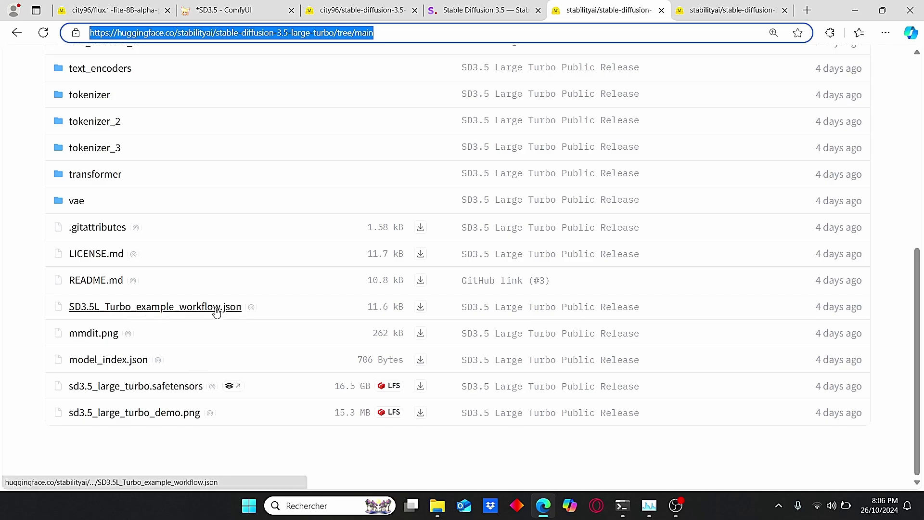
left_click(227, 9)
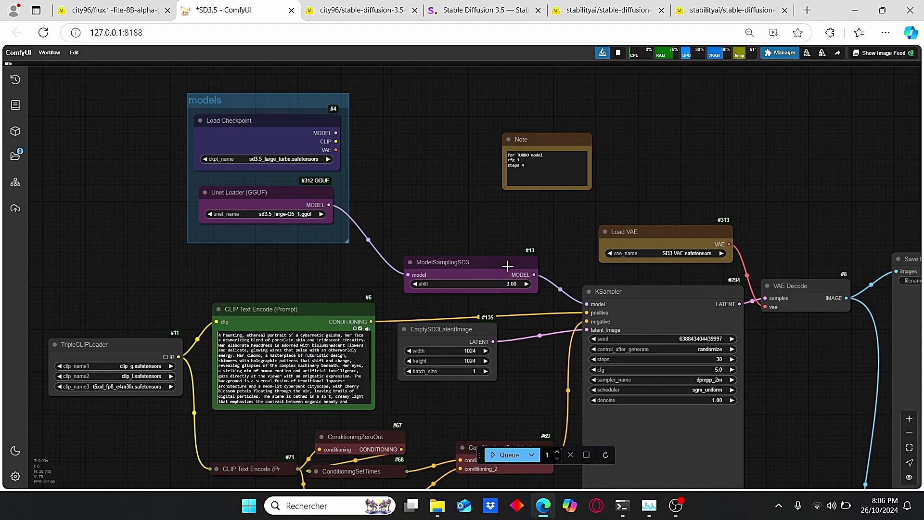
scroll(457, 210, "down", 2)
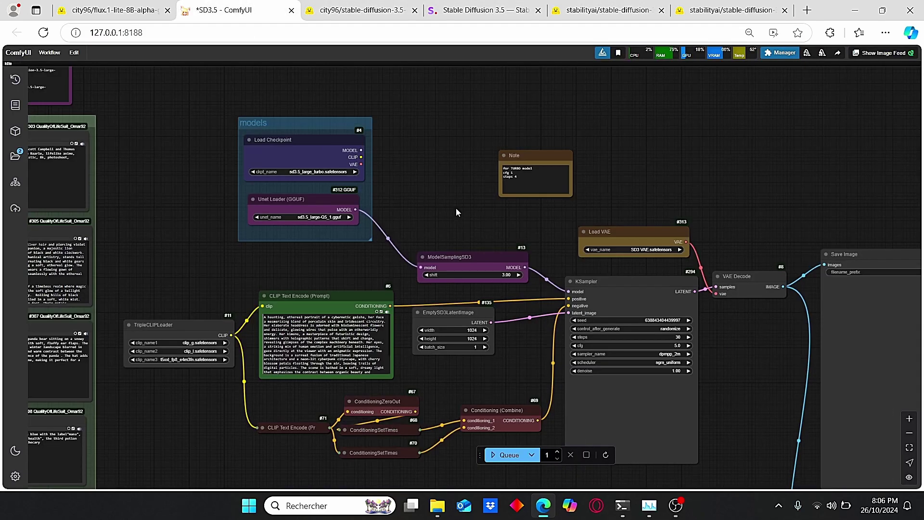
scroll(455, 208, "up", 3)
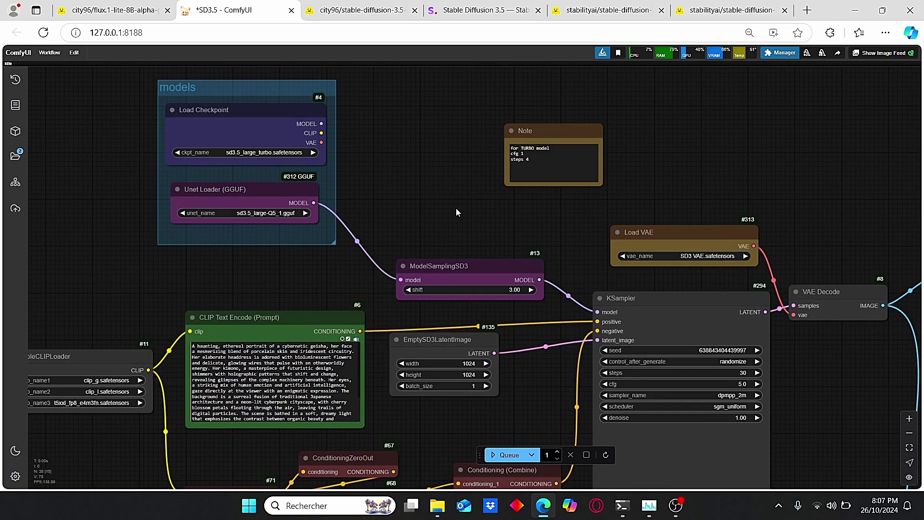
left_click_drag(230, 266, 275, 254)
scroll(331, 218, "up", 2)
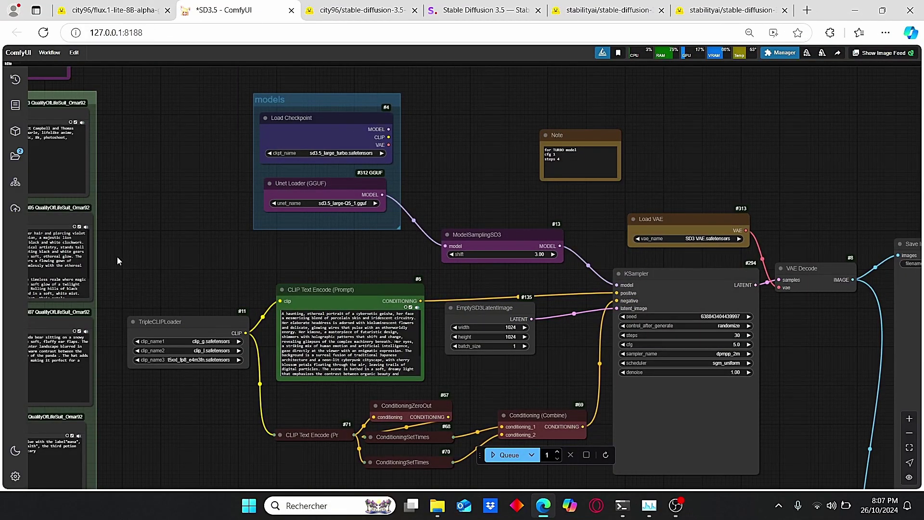
scroll(139, 254, "down", 3)
left_click_drag(139, 254, 369, 195)
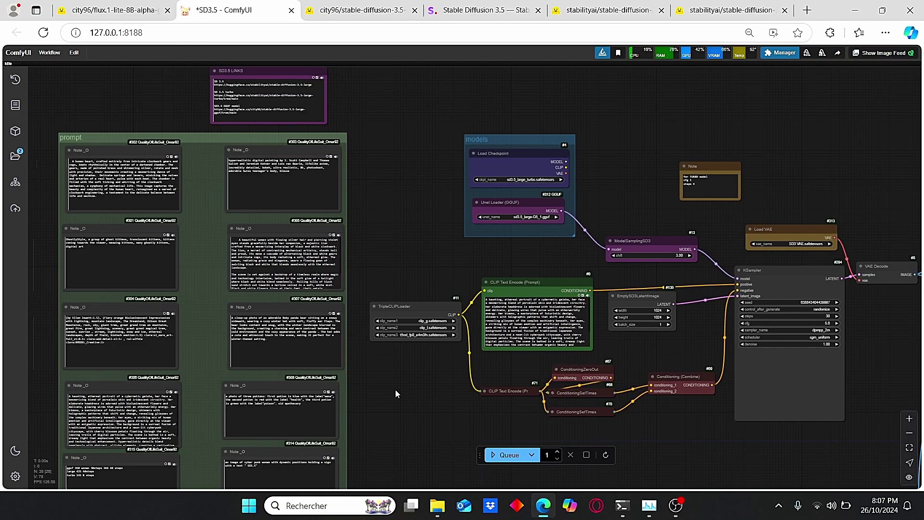
scroll(432, 246, "up", 1)
left_click_drag(432, 246, 346, 290)
scroll(346, 289, "down", 2)
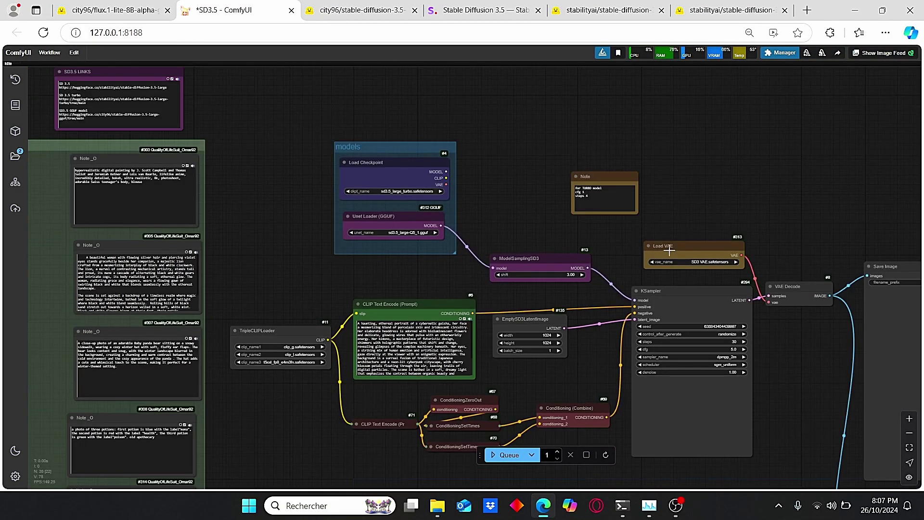
scroll(627, 250, "up", 3)
scroll(426, 221, "up", 2)
left_click_drag(434, 154, 486, 235)
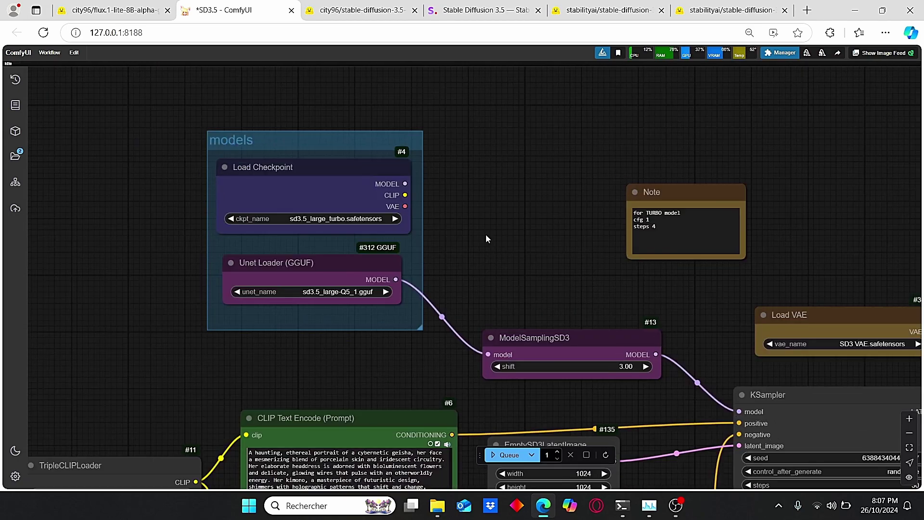
scroll(477, 221, "up", 3)
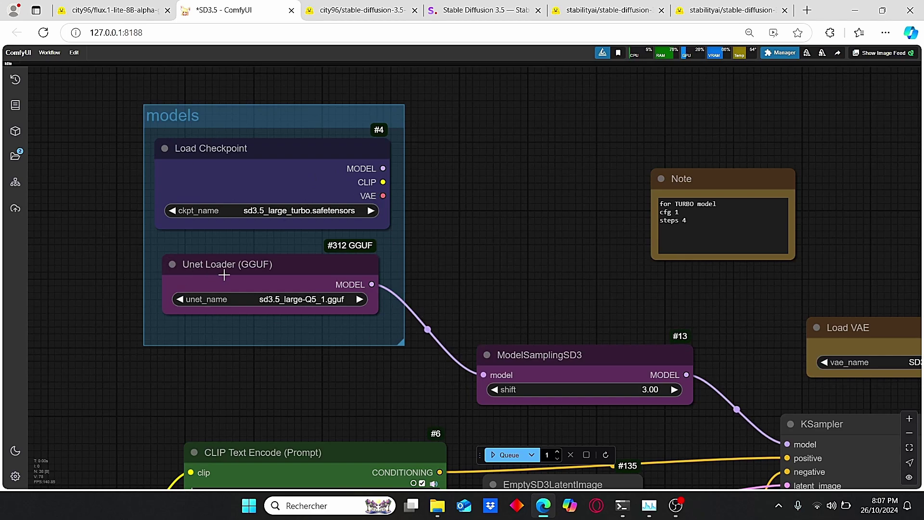
left_click(261, 163)
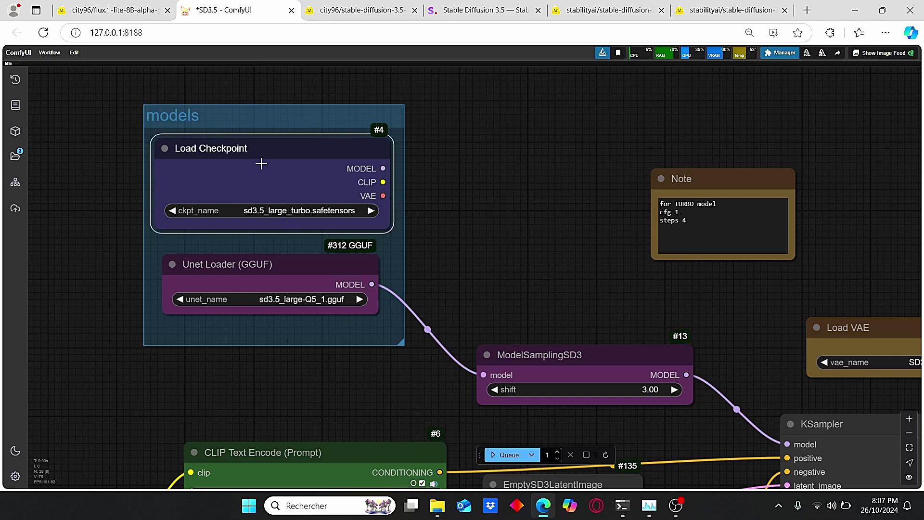
scroll(530, 248, "down", 3)
left_click_drag(548, 255, 587, 178)
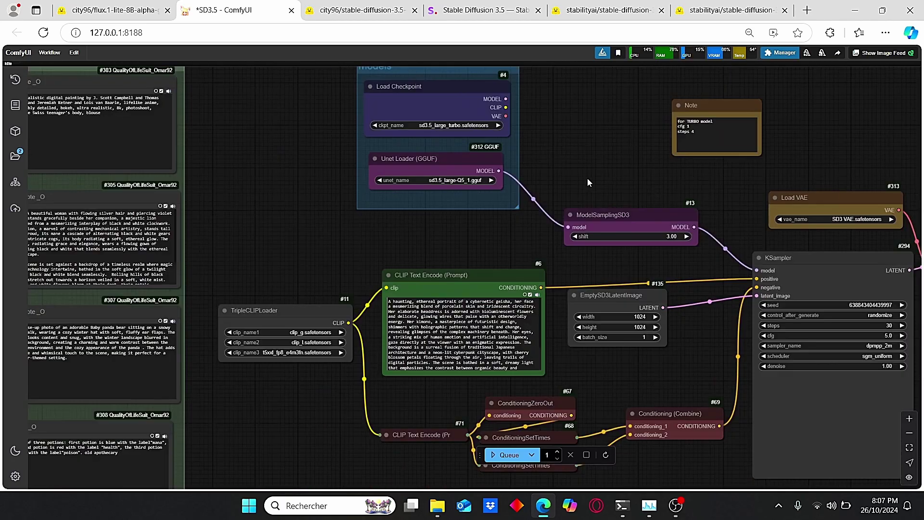
mouse_move(543, 269)
left_mouse_down()
mouse_move(501, 202)
mouse_move(558, 268)
mouse_move(549, 276)
left_mouse_up()
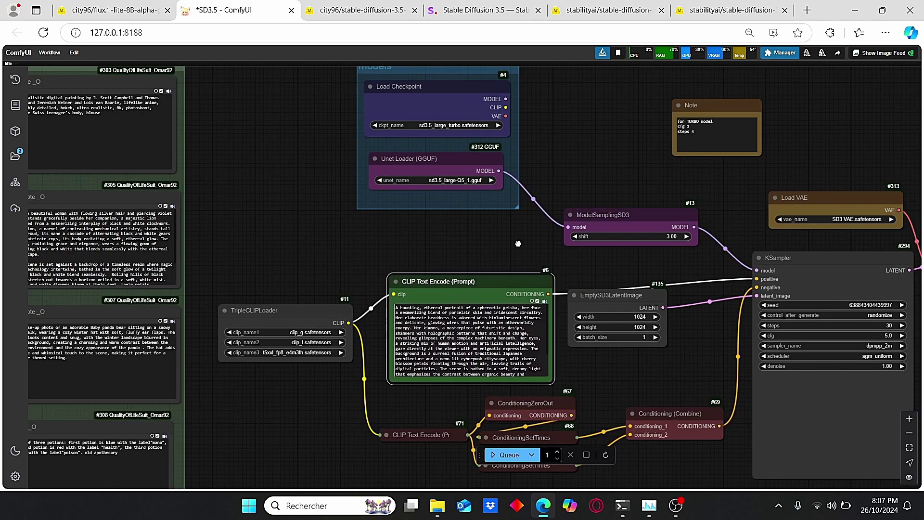
scroll(231, 251, "up", 5)
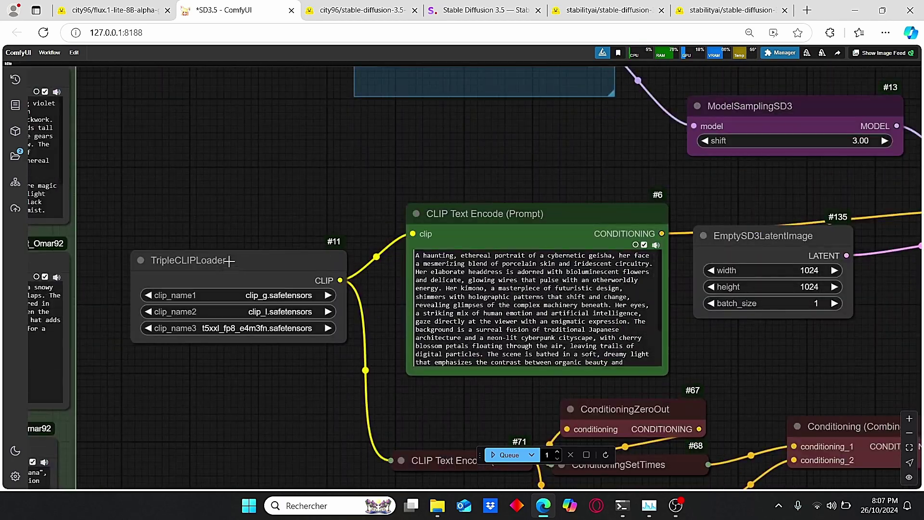
scroll(307, 211, "up", 5)
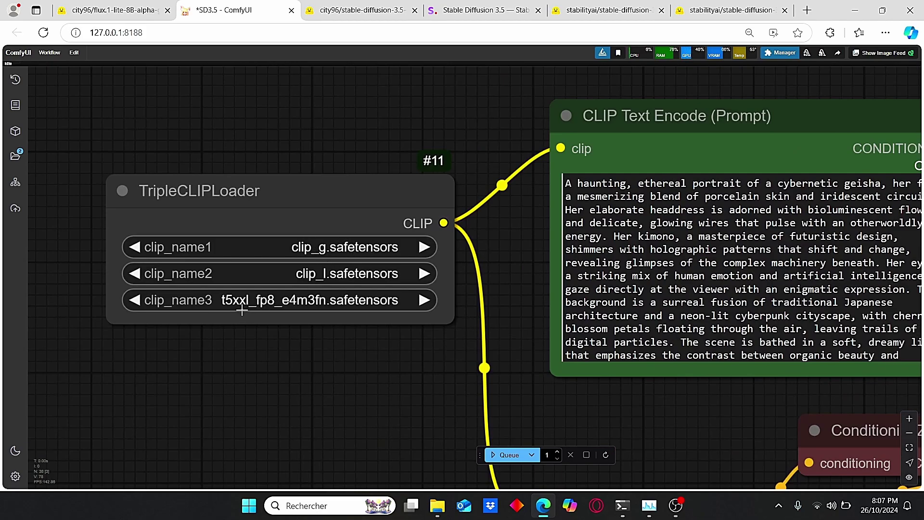
scroll(348, 360, "down", 3)
scroll(417, 368, "down", 1)
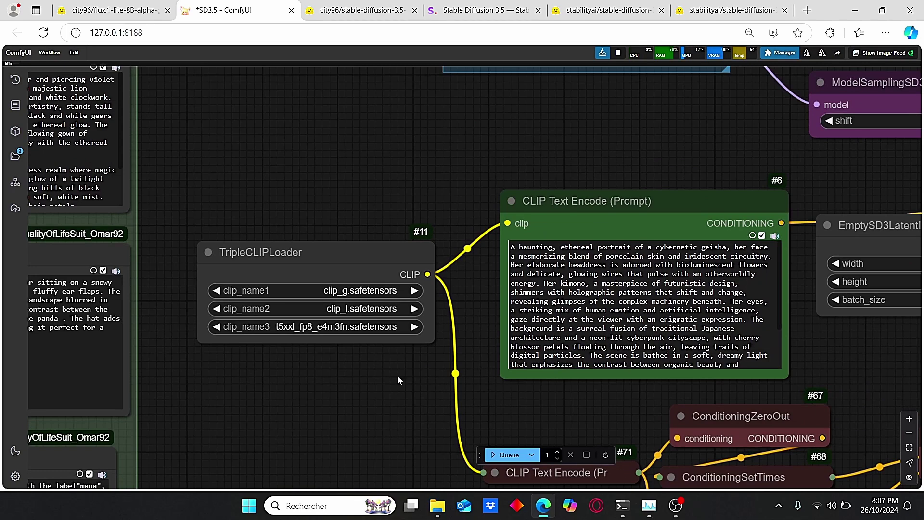
scroll(601, 394, "down", 2)
left_click_drag(594, 411, 470, 326)
scroll(553, 279, "down", 2)
scroll(467, 322, "up", 2)
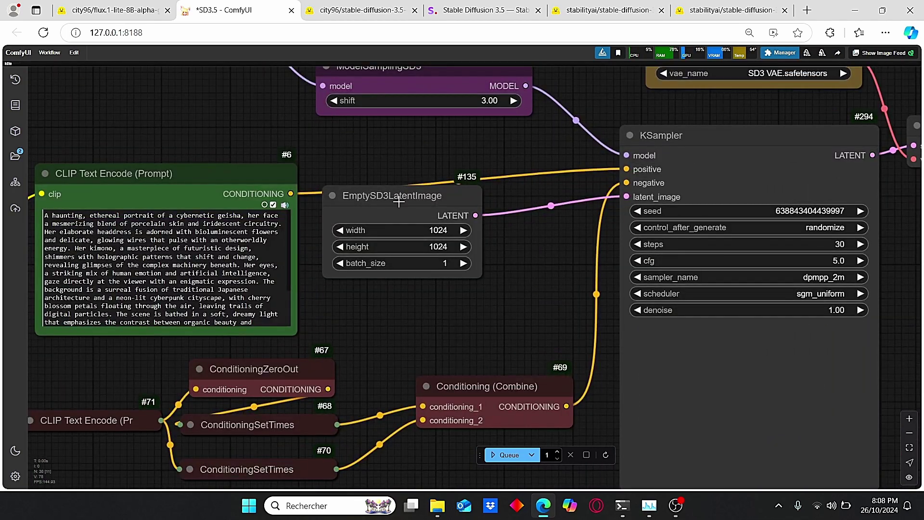
left_click(428, 233)
scroll(429, 232, "up", 2)
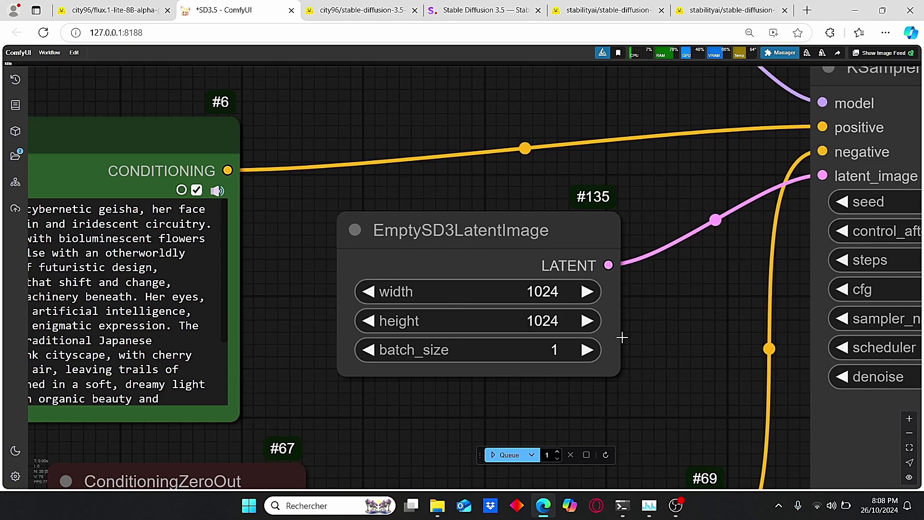
scroll(643, 350, "down", 7)
scroll(654, 342, "up", 5)
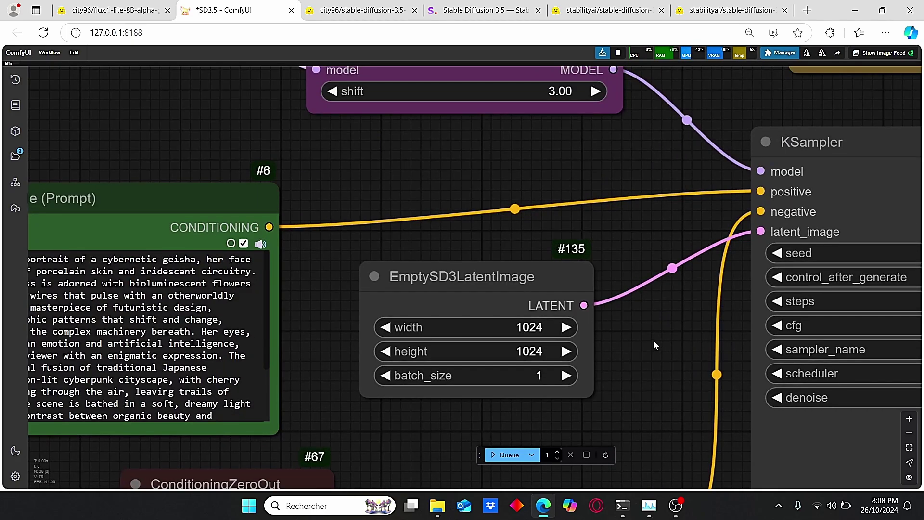
scroll(654, 340, "down", 5)
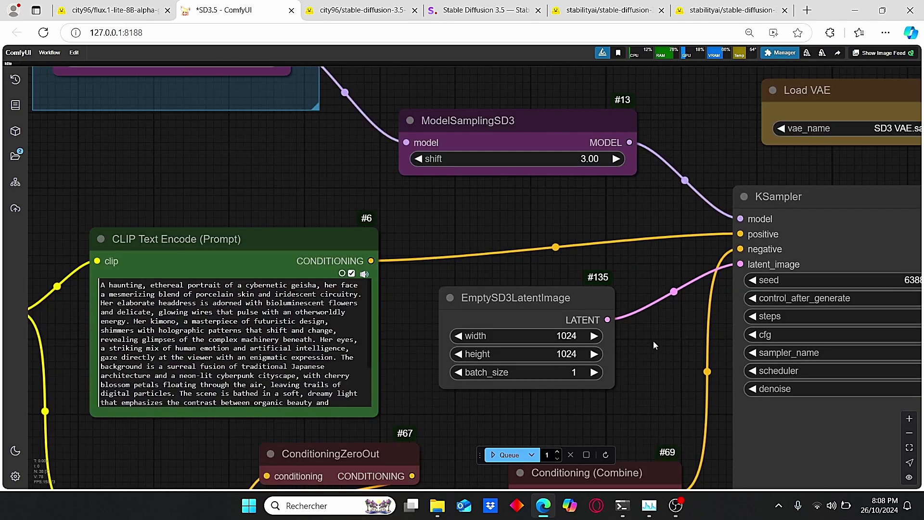
scroll(538, 204, "up", 4)
left_click_drag(683, 425, 670, 376)
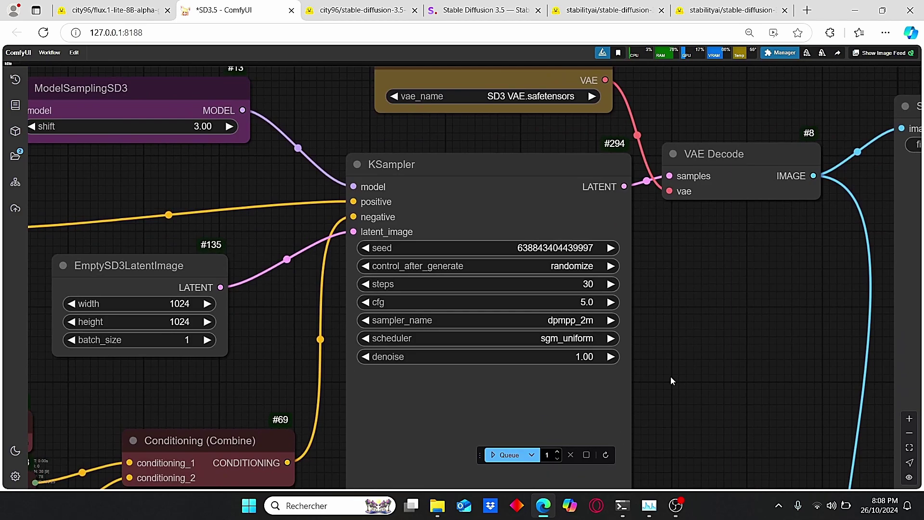
scroll(671, 376, "up", 2)
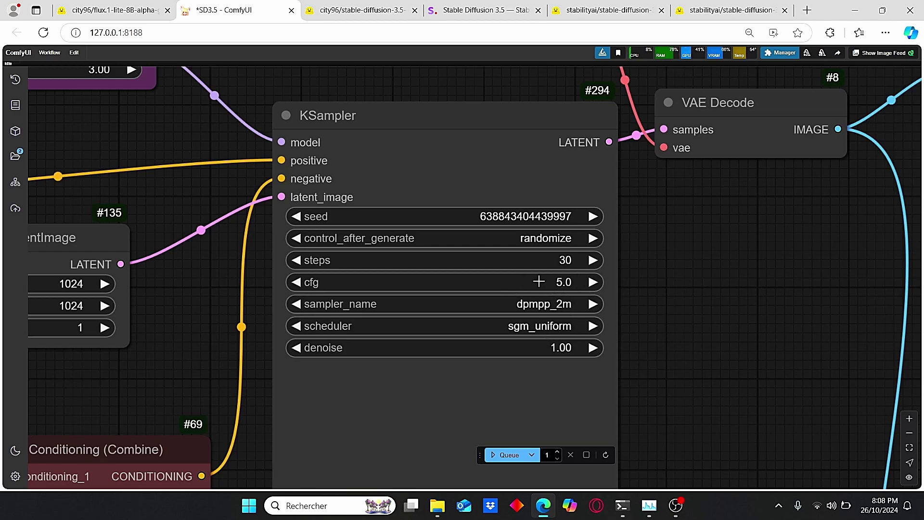
Step: Change the KSampler steps value from 30 to 40
scroll(578, 288, "up", 4)
scroll(553, 270, "down", 5)
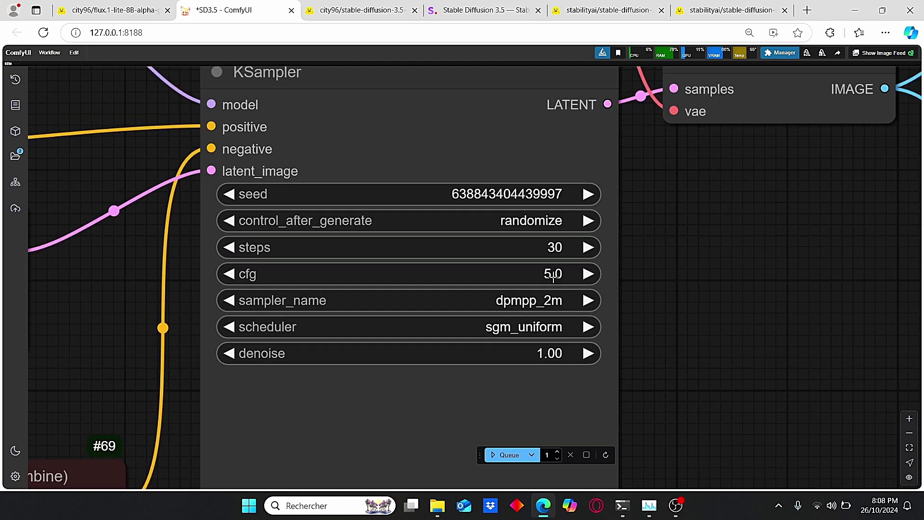
left_click(559, 260)
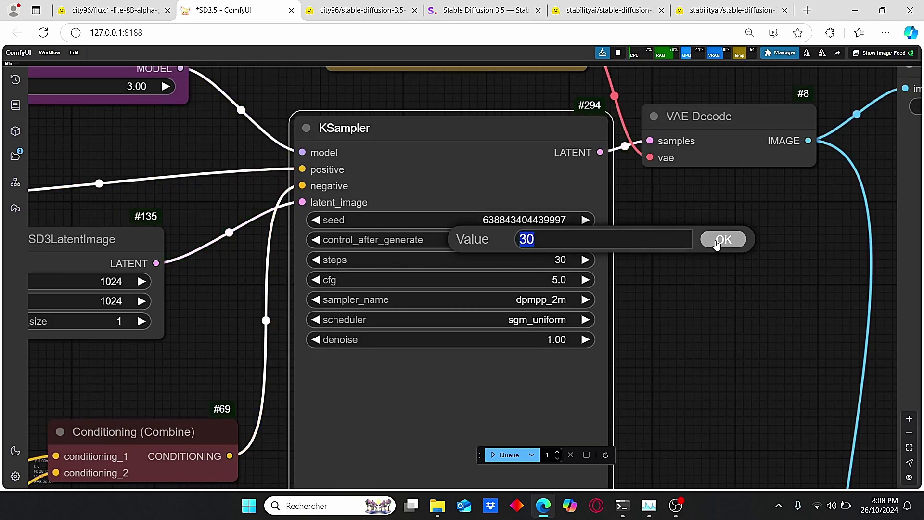
type("40")
key("Return")
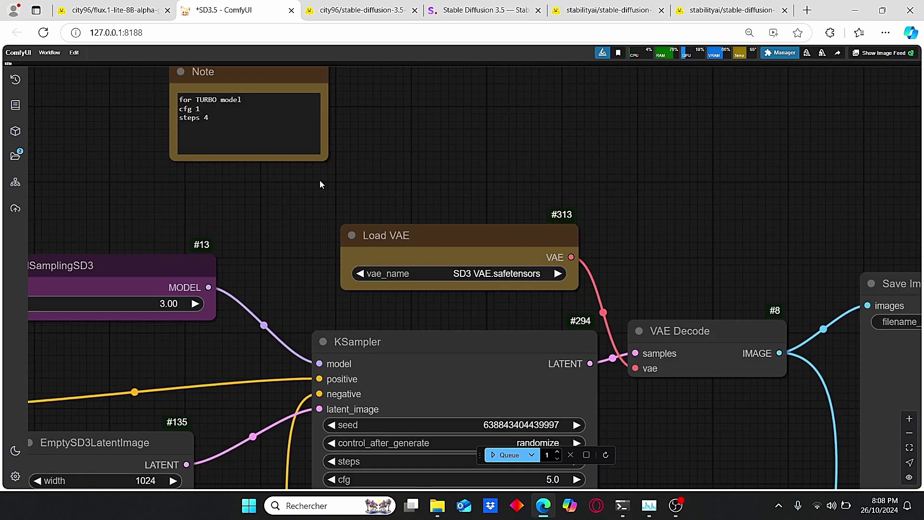
Step: Nudge the Load VAE node up-left and pan over to the models group
left_click_drag(391, 235, 389, 228)
left_click(497, 305)
scroll(497, 305, "down", 2)
left_click_drag(302, 238, 657, 215)
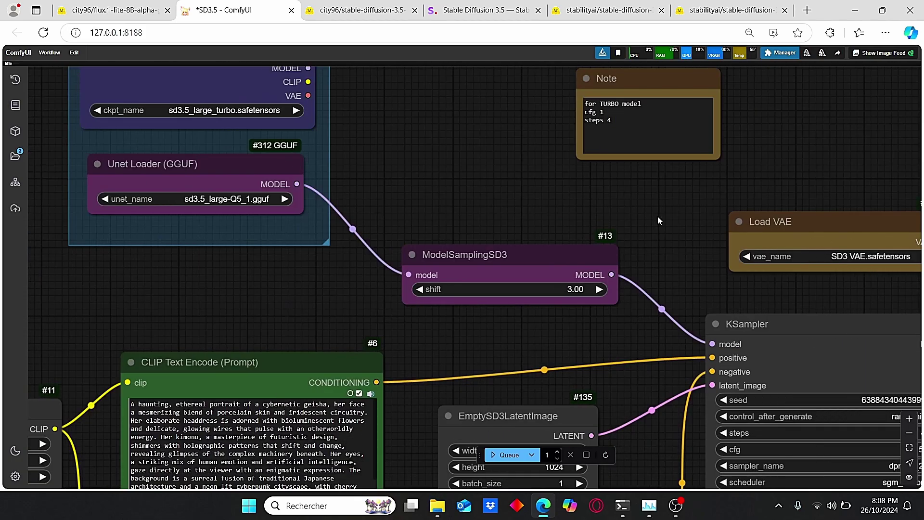
scroll(630, 209, "down", 3)
scroll(630, 209, "right", 3)
scroll(523, 215, "right", 2)
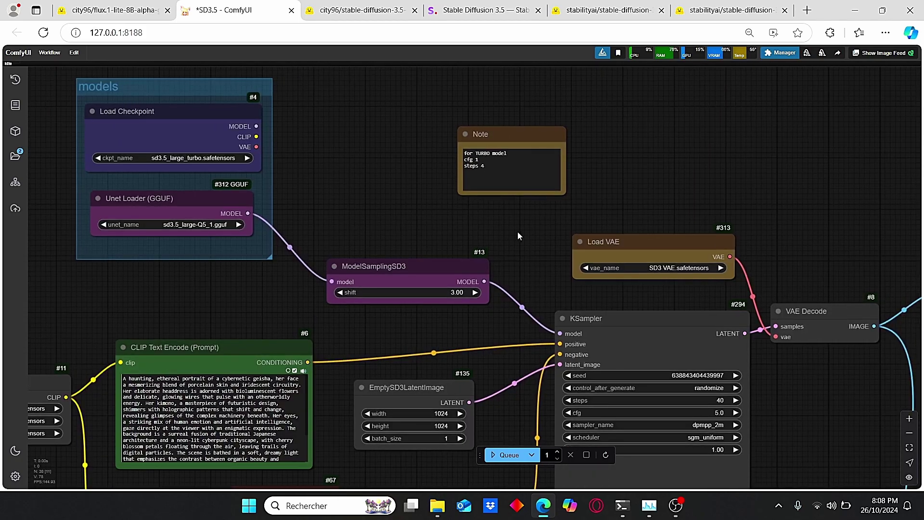
scroll(302, 151, "up", 2)
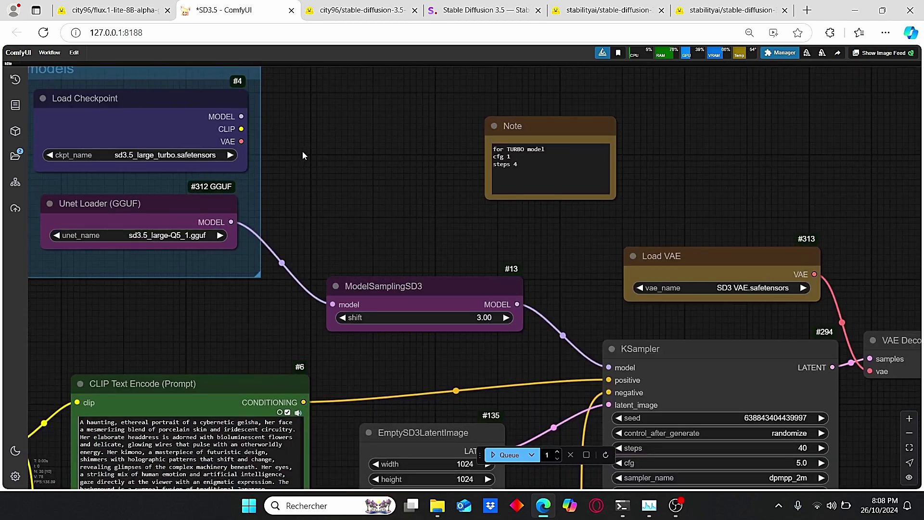
Step: Trace the checkpoint loader's VAE output toward compatible inputs
mouse_move(241, 141)
left_mouse_down()
mouse_move(360, 222)
mouse_move(250, 144)
left_mouse_up()
scroll(612, 313, "up", 5)
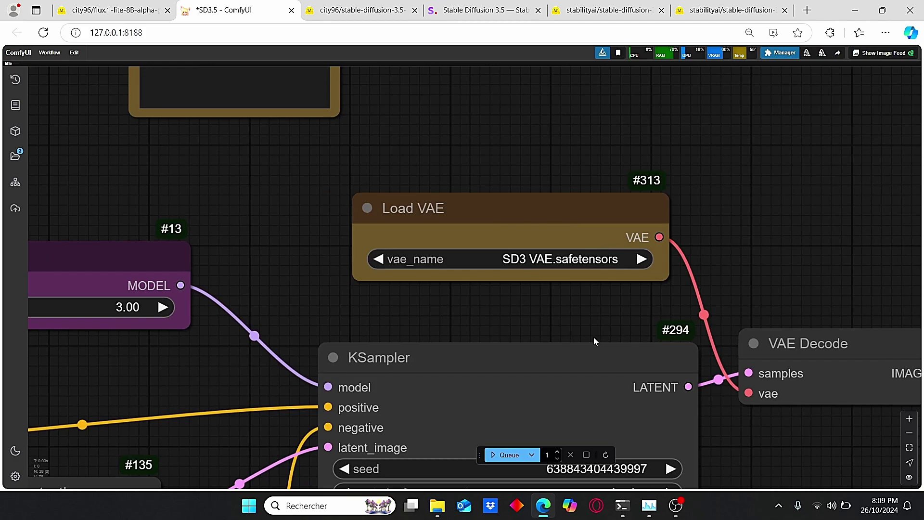
scroll(614, 313, "down", 4)
scroll(807, 303, "down", 2)
scroll(807, 302, "down", 3)
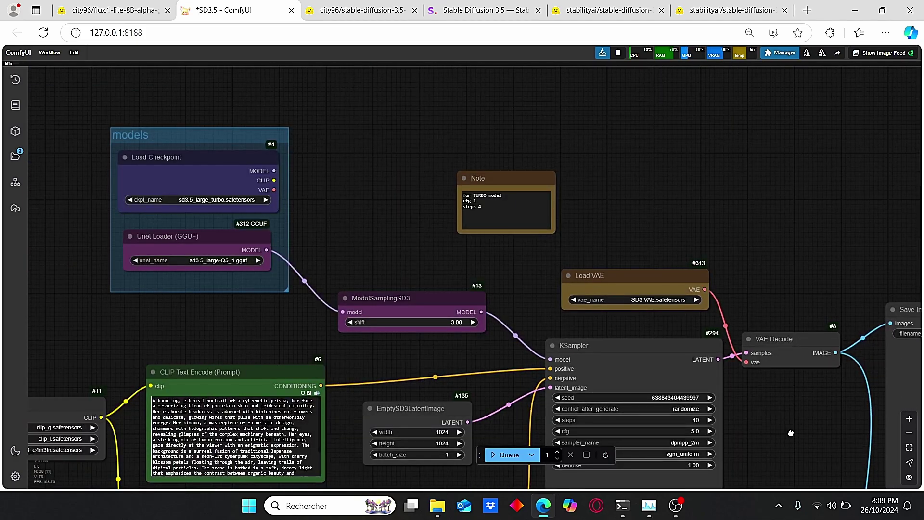
left_click_drag(789, 433, 712, 352)
scroll(519, 232, "up", 5)
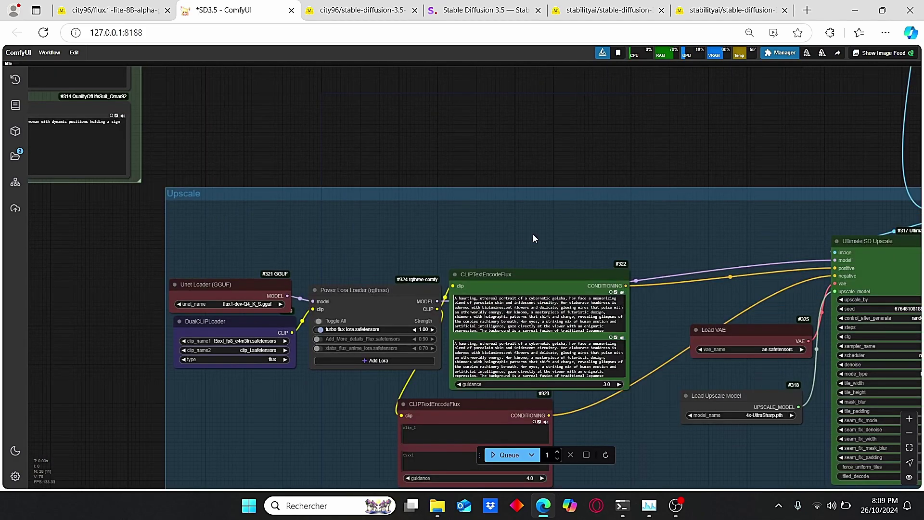
scroll(633, 202, "down", 2)
left_click_drag(657, 167, 526, 167)
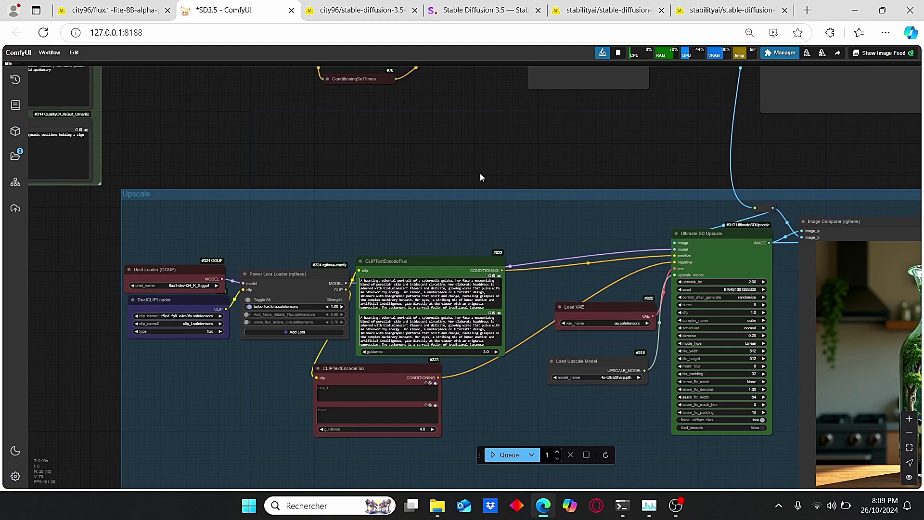
scroll(657, 166, "up", 2)
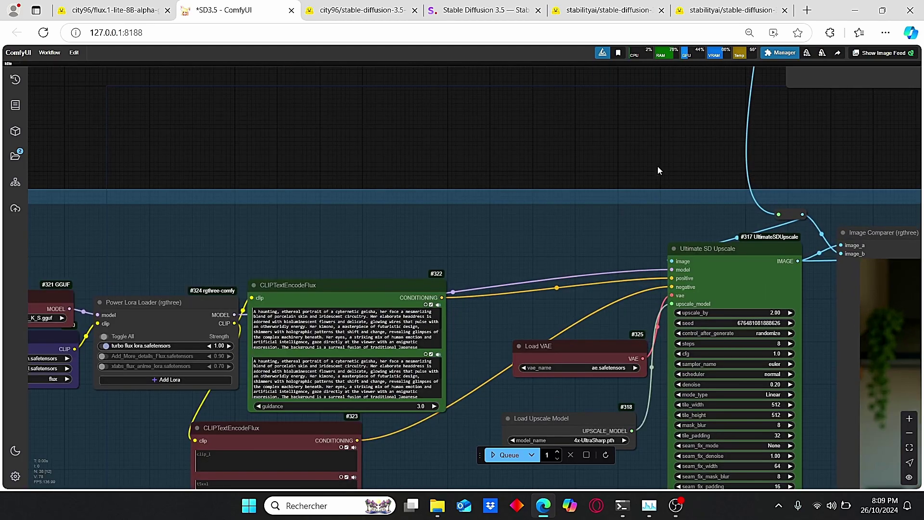
scroll(658, 166, "down", 2)
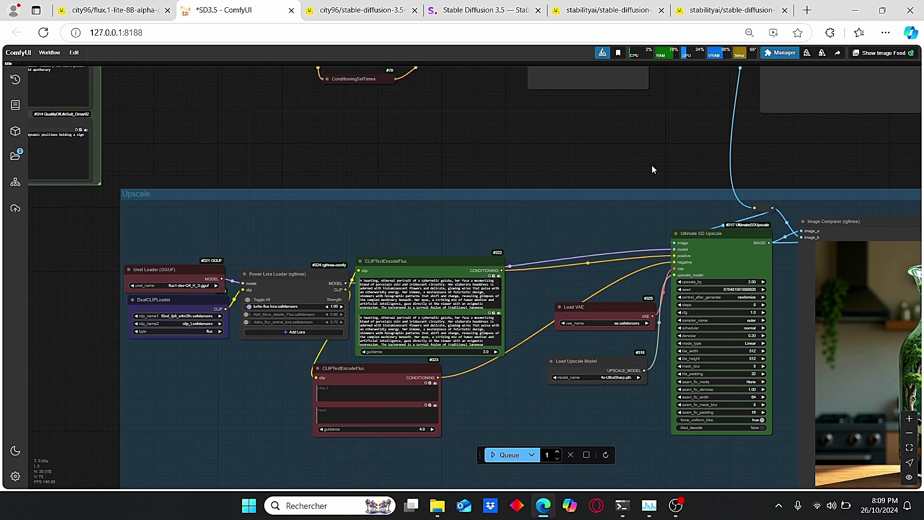
scroll(115, 284, "up", 1)
scroll(298, 305, "up", 3)
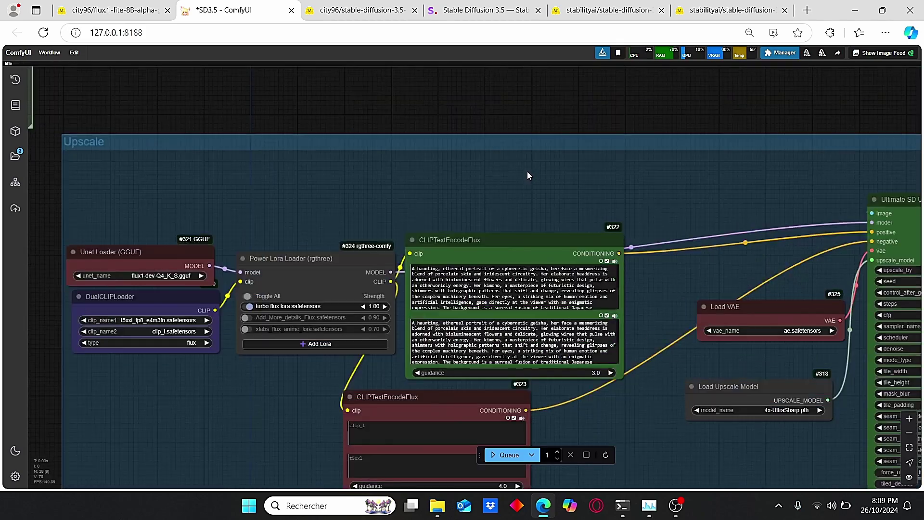
scroll(527, 174, "down", 2)
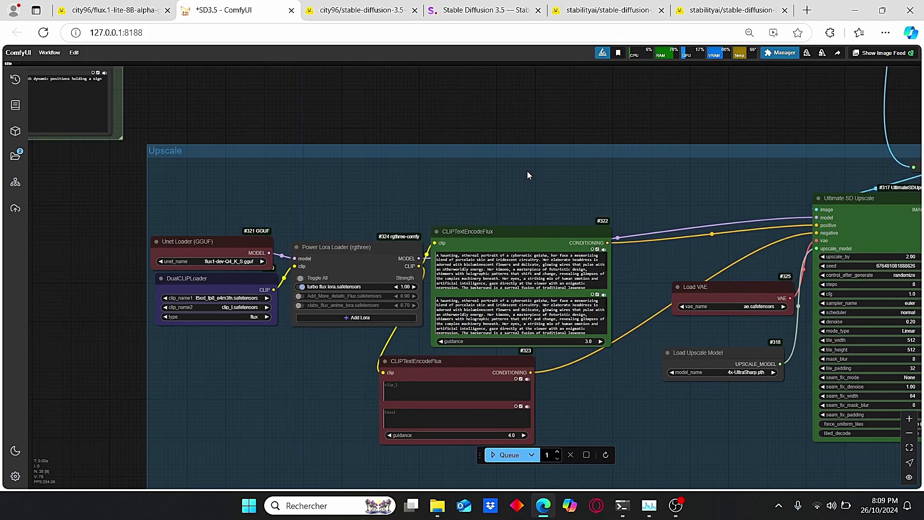
left_click_drag(779, 109, 602, 113)
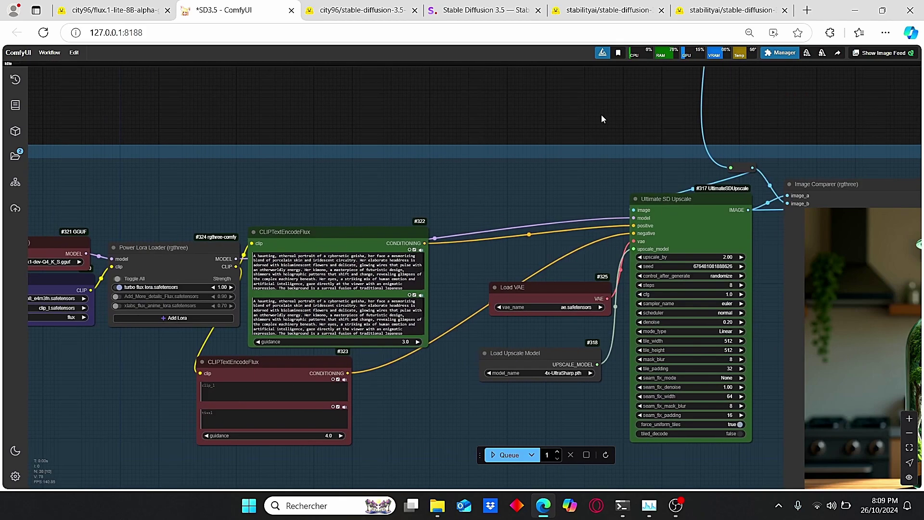
scroll(601, 115, "up", 3)
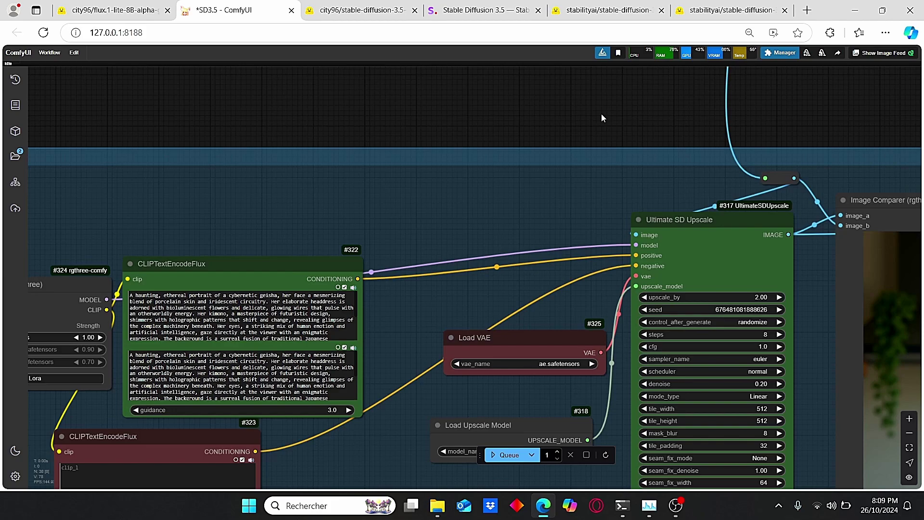
scroll(601, 113, "down", 6)
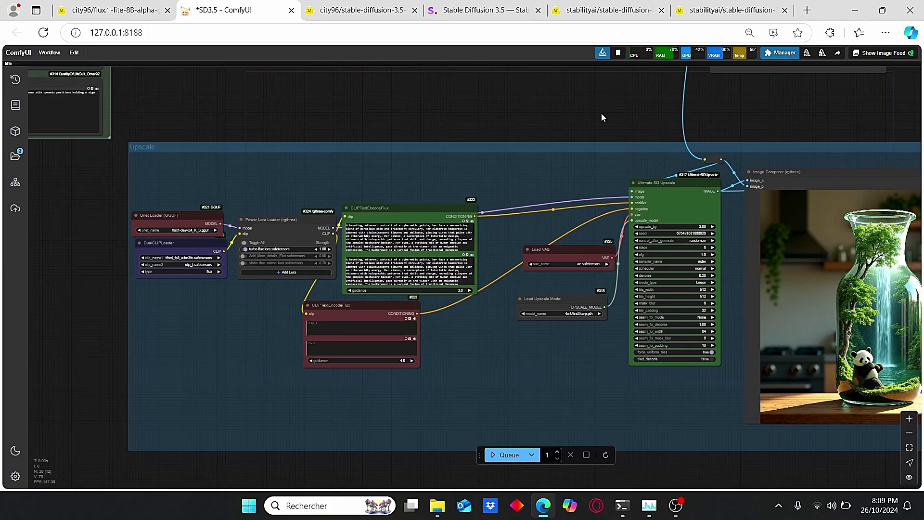
scroll(422, 120, "up", 3)
scroll(420, 119, "down", 2)
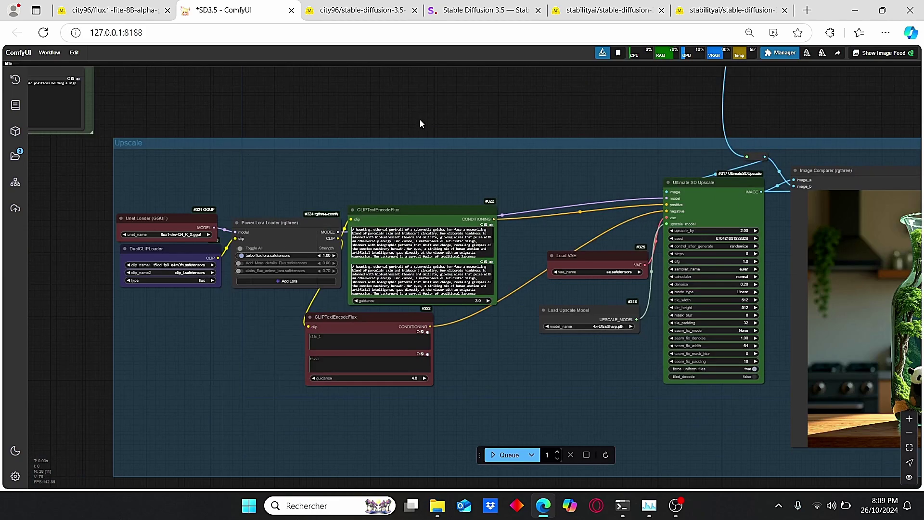
left_click_drag(419, 120, 448, 136)
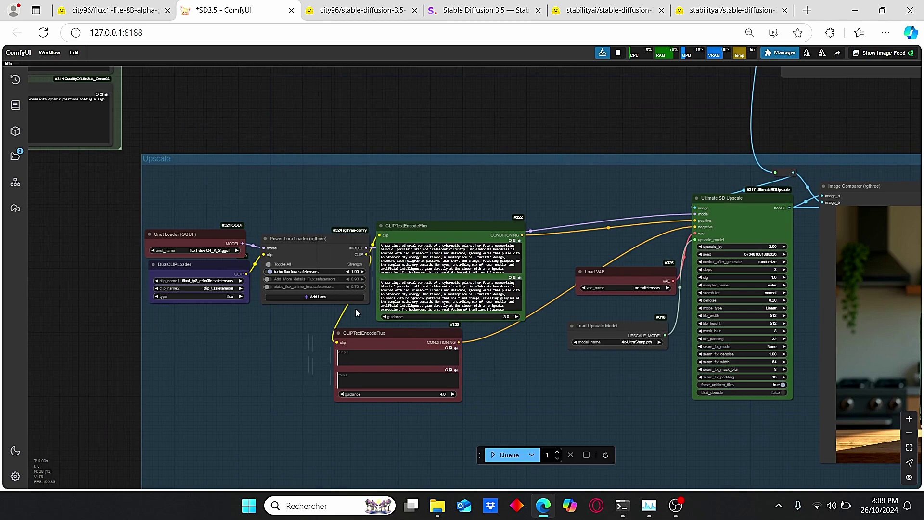